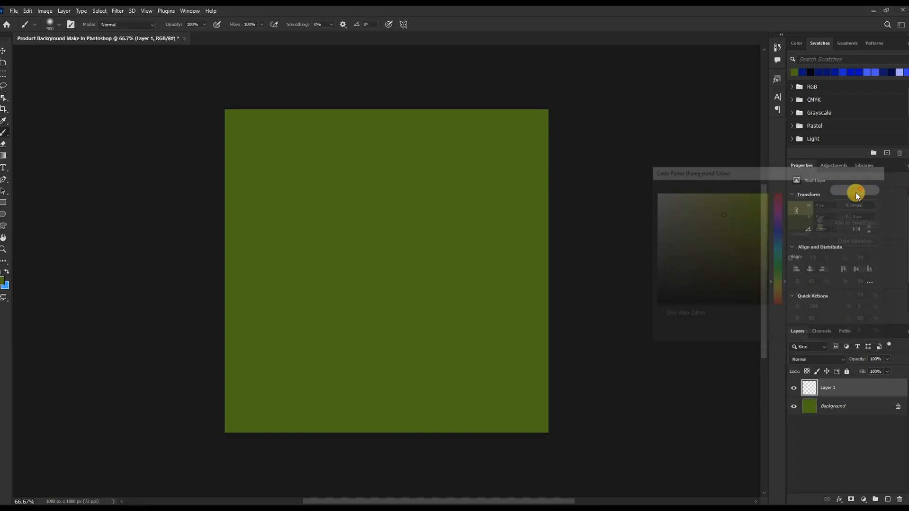
Enlarge the brush and paint a large soft yellow-green glow in the centre of the canvas on Layer 1.
{"action": "key", "text": "bracketright"}
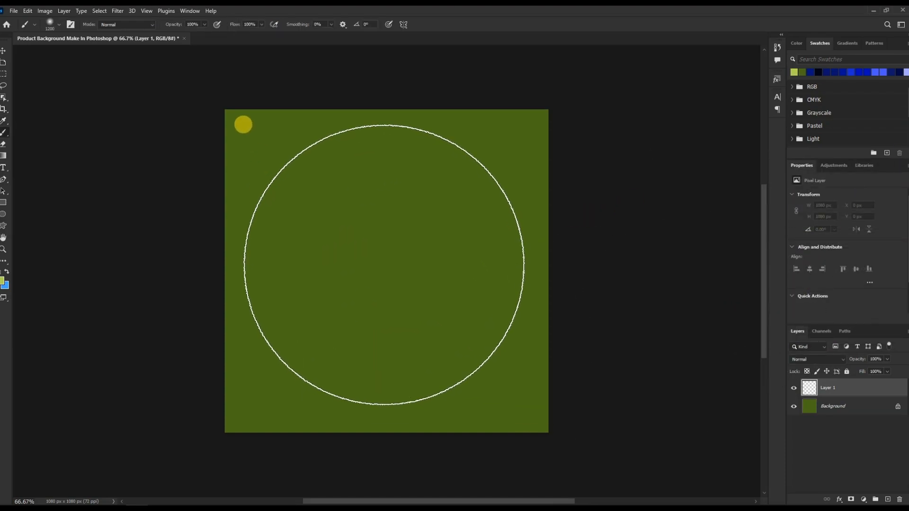
{"action": "left_click", "coordinate": [384, 268]}
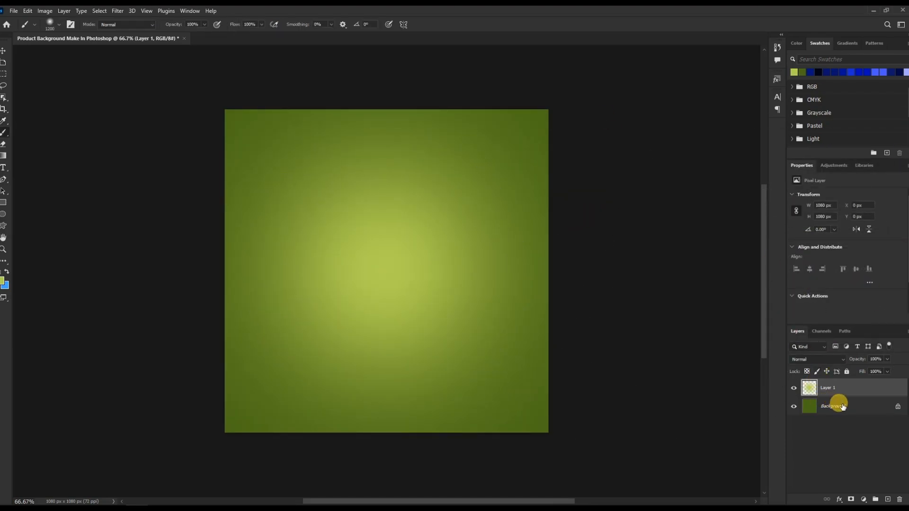
Duplicate the glow layer and squash the copy vertically into a band across the lower part of the canvas.
{"action": "key", "text": "v"}
{"action": "key", "text": "ctrl+j"}
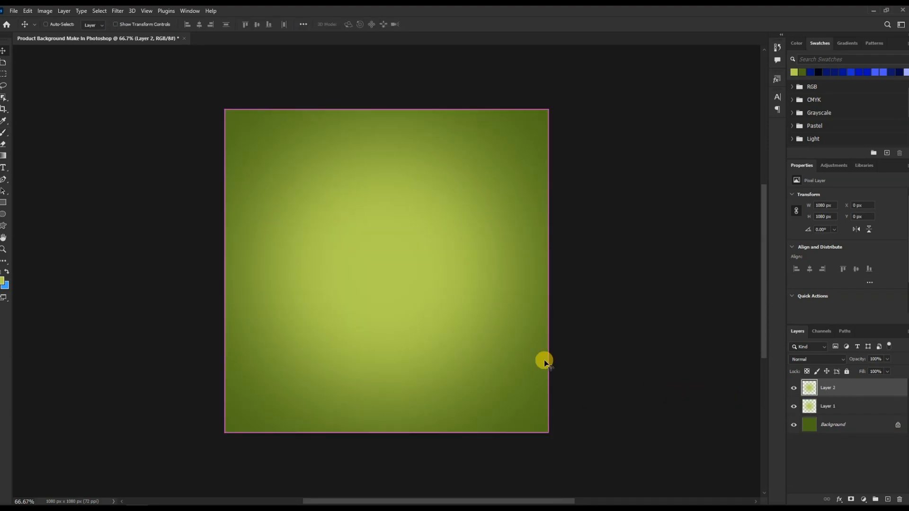
{"action": "key", "text": "ctrl+t"}
{"action": "left_click_drag", "start_coordinate": [387, 109], "coordinate": [389, 364]}
{"action": "key", "text": "Return"}
{"action": "key", "text": "ctrl+t"}
{"action": "left_click_drag", "start_coordinate": [414, 409], "coordinate": [382, 422]}
{"action": "left_click_drag", "start_coordinate": [442, 370], "coordinate": [445, 370]}
{"action": "key", "text": "Return"}
Erase the hard top and bottom edges of the squashed glow band with a large soft eraser.
{"action": "key", "text": "e"}
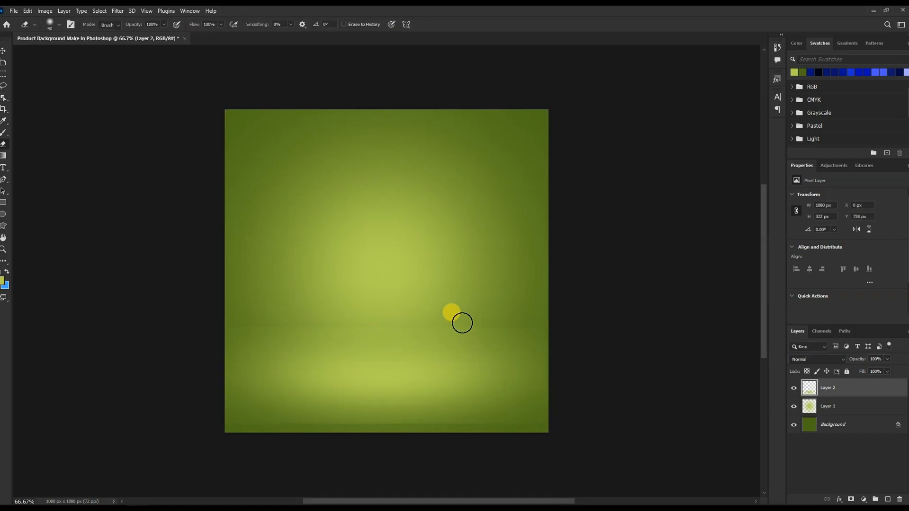
{"action": "key", "text": "bracketright"}
{"action": "key", "text": "bracketright"}
{"action": "key", "text": "bracketright"}
{"action": "key", "text": "bracketright"}
{"action": "key", "text": "bracketright"}
{"action": "key", "text": "bracketright"}
{"action": "key", "text": "bracketright"}
{"action": "key", "text": "bracketright"}
{"action": "key", "text": "bracketright"}
{"action": "key", "text": "bracketright"}
{"action": "key", "text": "bracketleft"}
{"action": "key", "text": "bracketleft"}
{"action": "key", "text": "bracketleft"}
{"action": "key", "text": "bracketleft"}
{"action": "left_click_drag", "start_coordinate": [231, 317], "coordinate": [592, 322]}
{"action": "left_click_drag", "start_coordinate": [570, 440], "coordinate": [100, 441]}
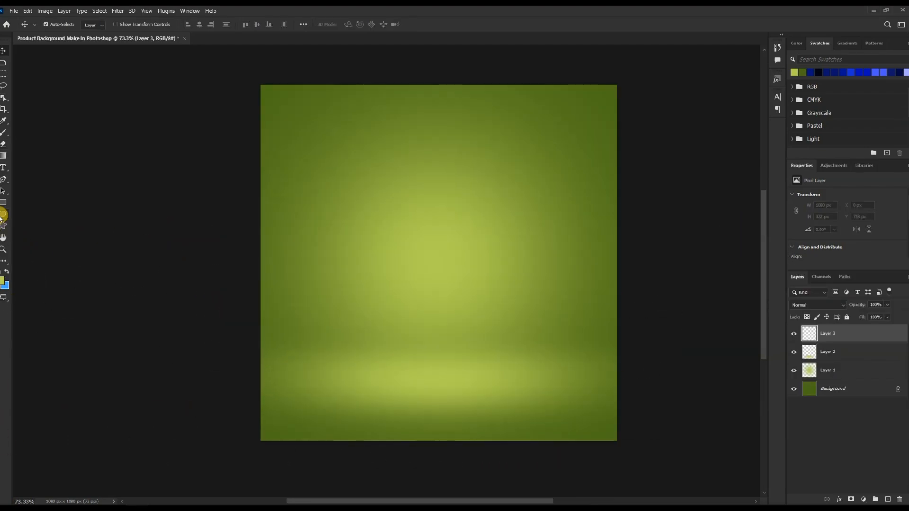
Draw an ellipse about 533 × 73 px above the lower glow band and fill it with white.
{"action": "left_click", "coordinate": [3, 214]}
{"action": "left_click_drag", "start_coordinate": [372, 324], "coordinate": [548, 347]}
{"action": "left_click", "coordinate": [95, 26]}
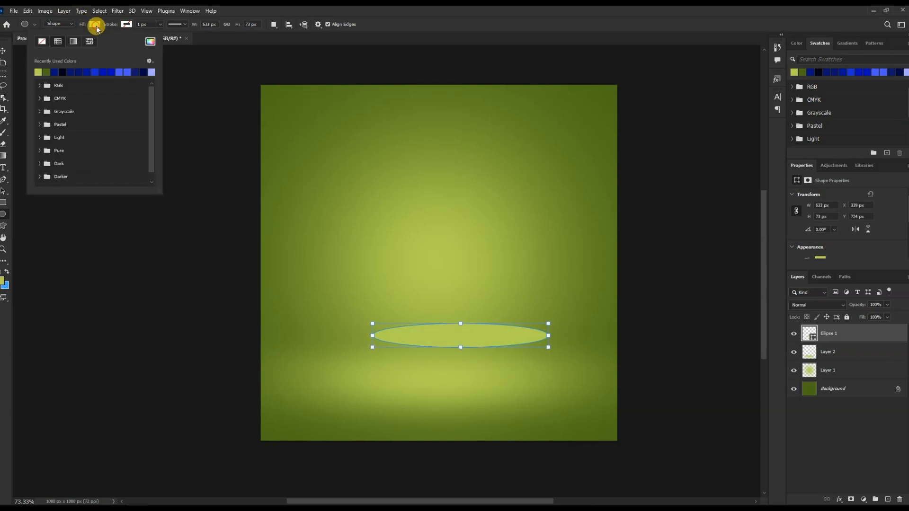
{"action": "left_click", "coordinate": [150, 41]}
{"action": "left_click_drag", "start_coordinate": [676, 197], "coordinate": [727, 193]}
{"action": "left_click", "coordinate": [838, 189]}
Move the ellipse slightly left and add a new empty layer below it.
{"action": "left_click", "coordinate": [2, 51]}
{"action": "left_click_drag", "start_coordinate": [479, 344], "coordinate": [450, 341]}
{"action": "left_click", "coordinate": [872, 351]}
{"action": "left_click", "coordinate": [887, 500]}
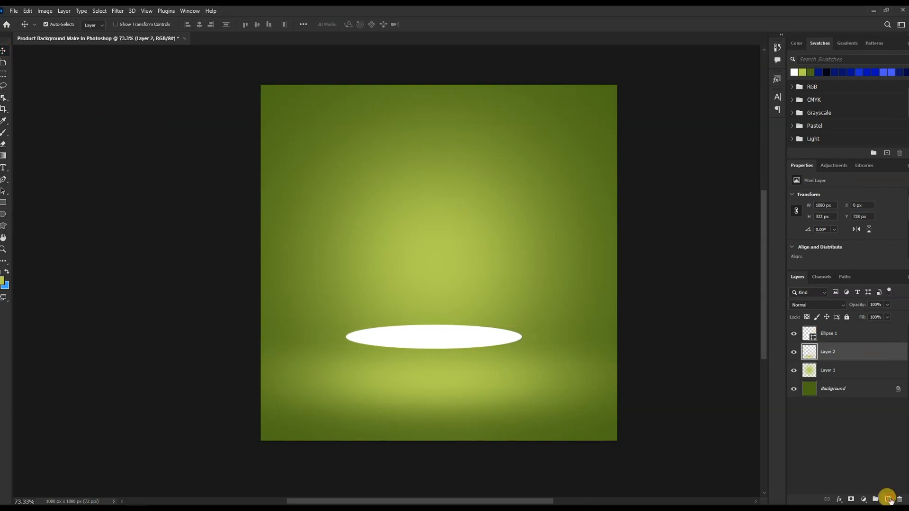
Draw a rectangle about 535 × 136 px under the ellipse and fill it with white.
{"action": "left_click", "coordinate": [4, 203]}
{"action": "left_click_drag", "start_coordinate": [346, 337], "coordinate": [523, 381]}
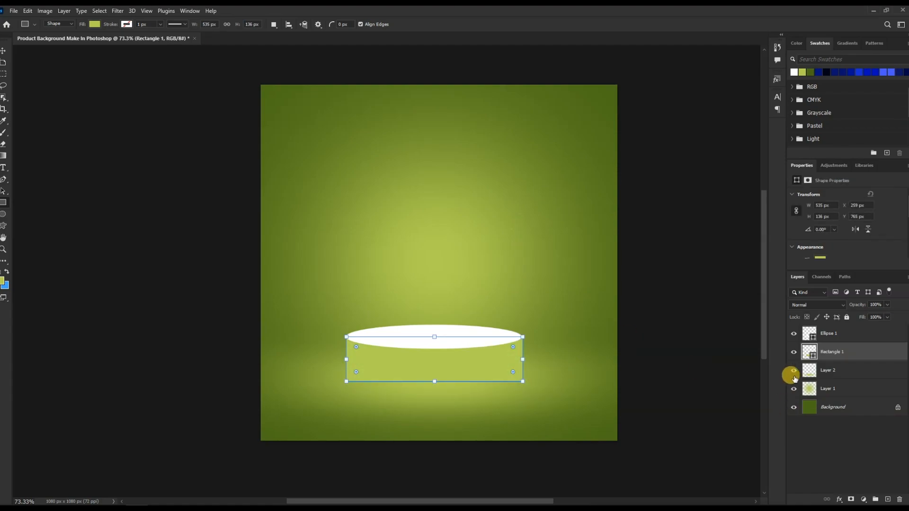
{"action": "double_click", "coordinate": [813, 359]}
{"action": "left_click_drag", "start_coordinate": [680, 203], "coordinate": [620, 183]}
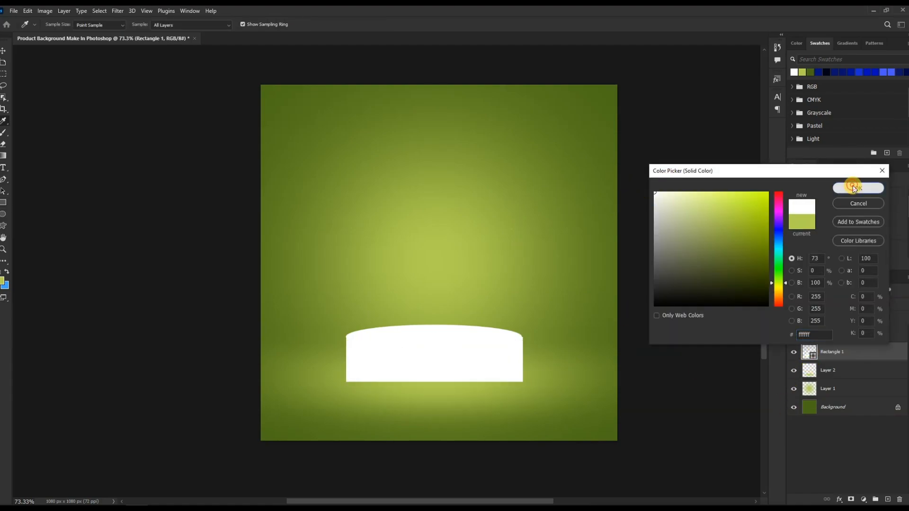
{"action": "left_click", "coordinate": [858, 186]}
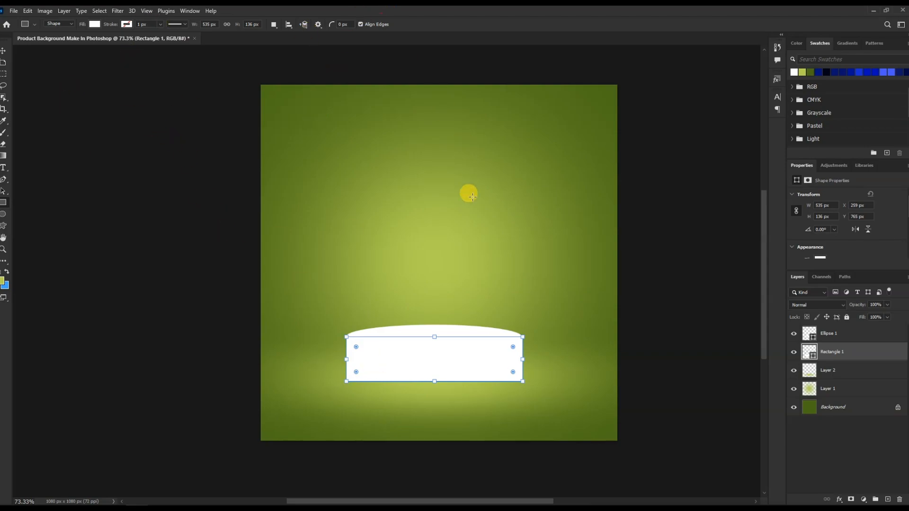
Warp the rectangle with the Cylinder preset, curving its bottom edge into a cylinder base.
{"action": "key", "text": "ctrl+t"}
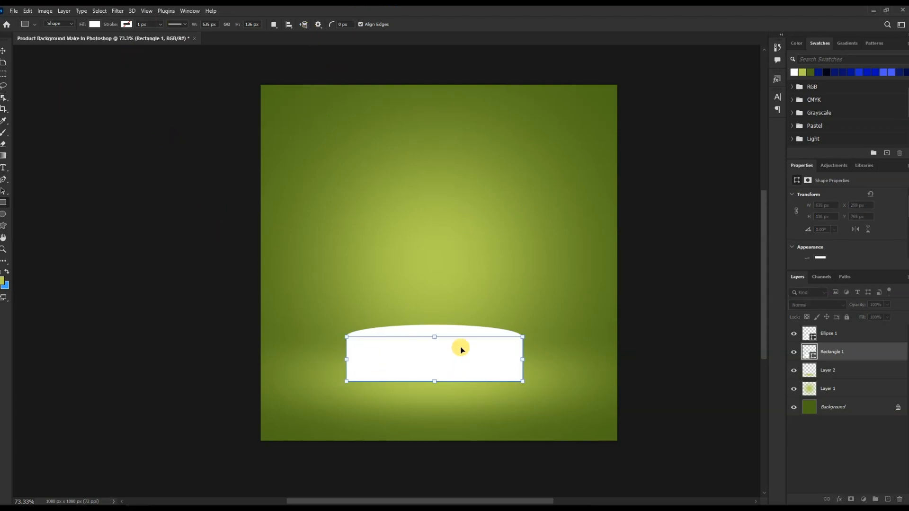
{"action": "left_click", "coordinate": [390, 24]}
{"action": "left_click", "coordinate": [209, 24]}
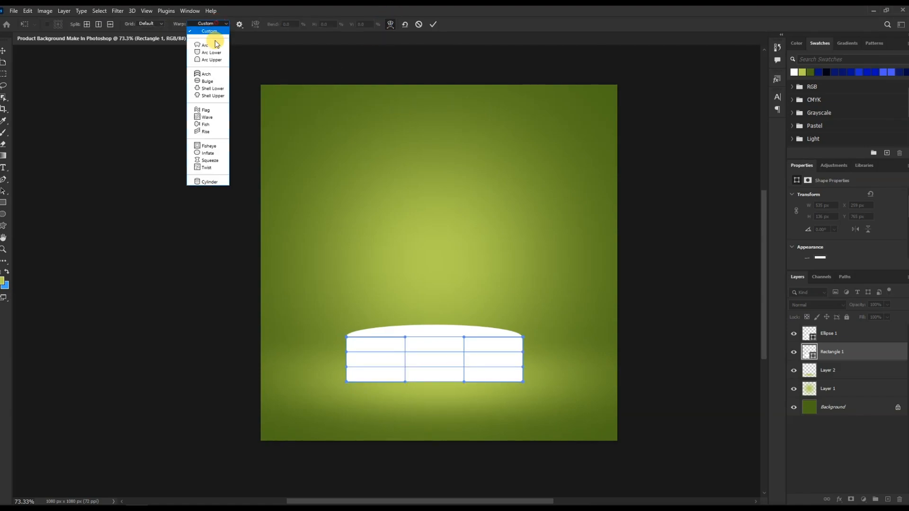
{"action": "left_click", "coordinate": [211, 180]}
{"action": "left_click_drag", "start_coordinate": [439, 387], "coordinate": [434, 351]}
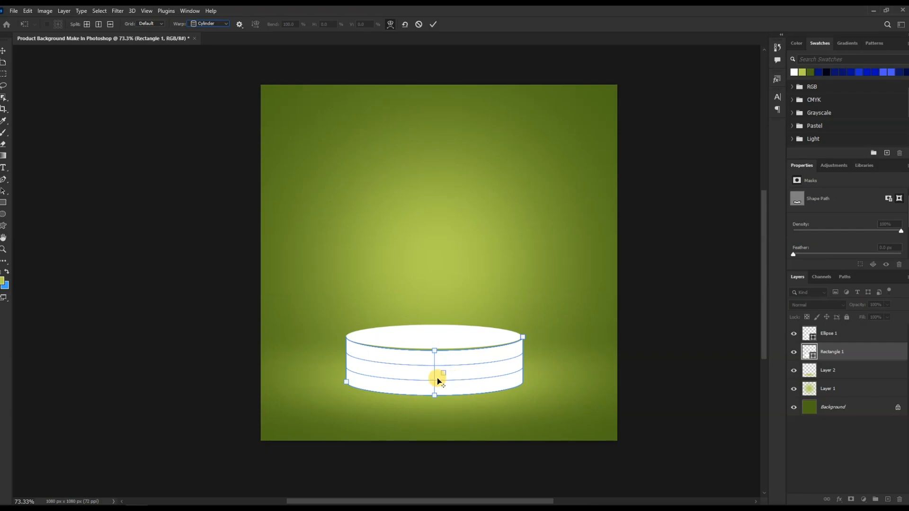
{"action": "left_click", "coordinate": [433, 24]}
Select the top ellipse and stretch it slightly taller to fit the cylinder's top.
{"action": "left_click", "coordinate": [426, 193]}
{"action": "scroll", "coordinate": [432, 375], "scroll_direction": "up", "scroll_amount": 3}
{"action": "key", "text": "v"}
{"action": "left_click", "coordinate": [436, 321]}
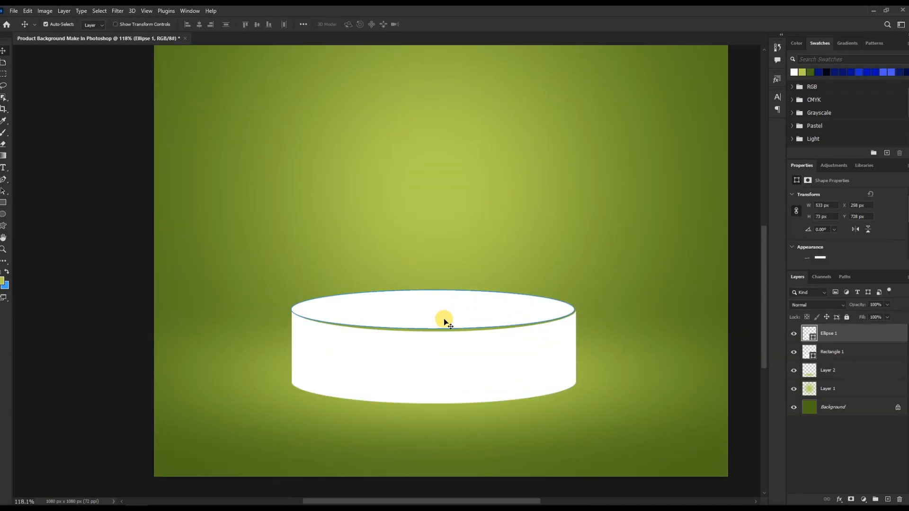
{"action": "left_click", "coordinate": [445, 199]}
{"action": "left_click", "coordinate": [443, 314], "text": "ctrl"}
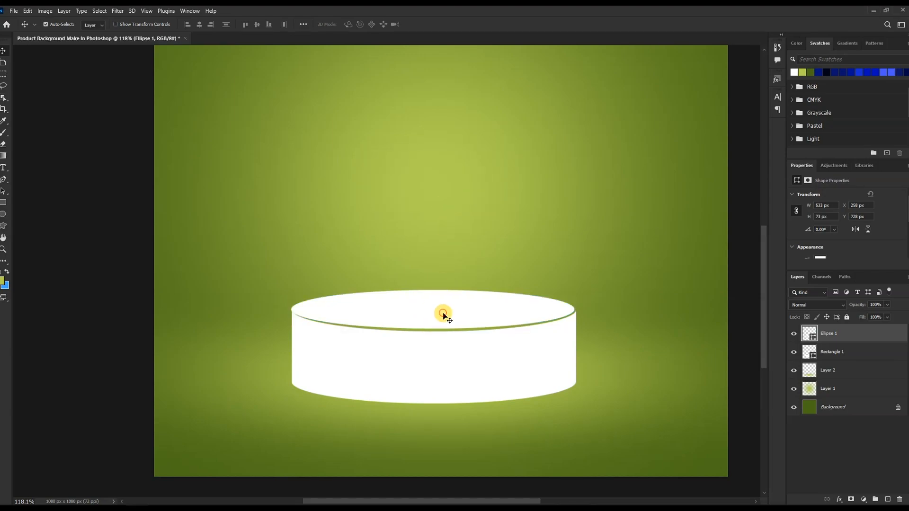
{"action": "key", "text": "ctrl+t"}
{"action": "left_click_drag", "start_coordinate": [432, 329], "coordinate": [432, 332]}
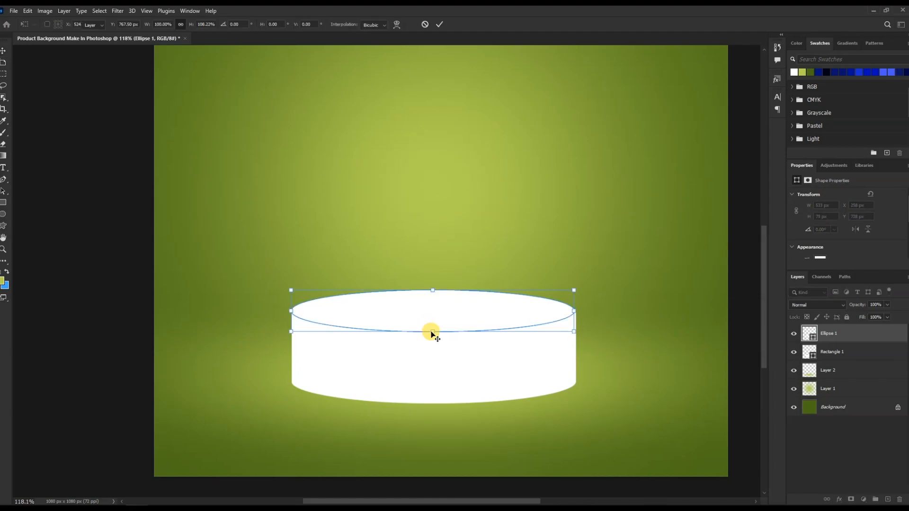
{"action": "key", "text": "Return"}
Widen the ellipse slightly on both sides so it aligns with the cylinder's side edges.
{"action": "scroll", "coordinate": [549, 322], "scroll_direction": "up", "scroll_amount": 5}
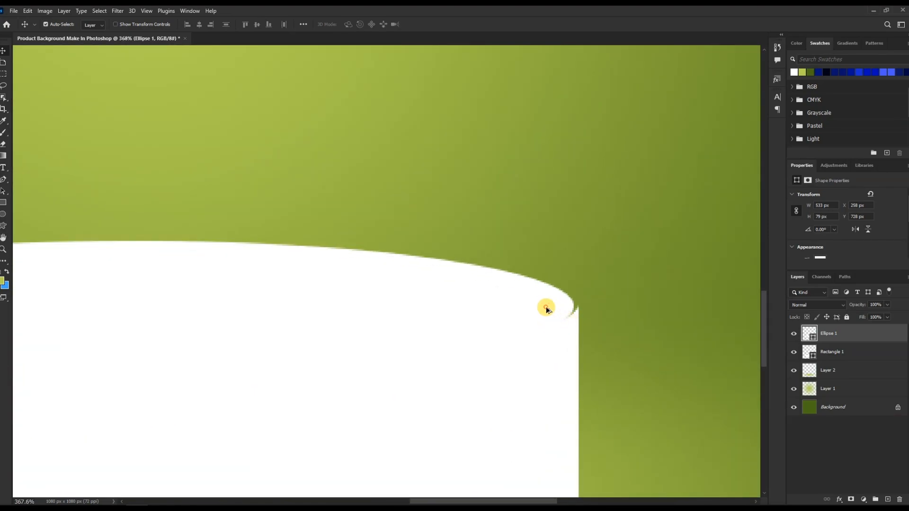
{"action": "key", "text": "ctrl+t"}
{"action": "left_click_drag", "start_coordinate": [575, 306], "coordinate": [579, 305]}
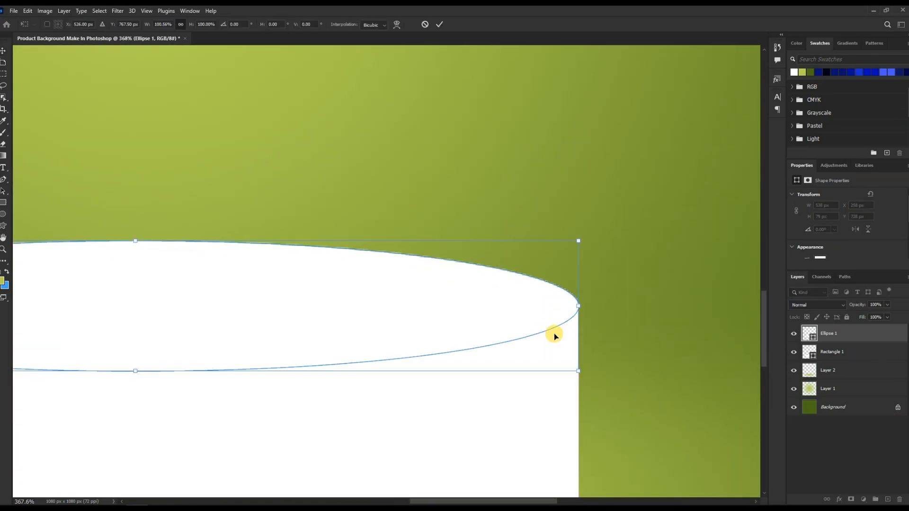
{"action": "key", "text": "Return"}
{"action": "scroll", "coordinate": [551, 331], "scroll_direction": "down", "scroll_amount": 5}
{"action": "scroll", "coordinate": [190, 297], "scroll_direction": "up", "scroll_amount": 4}
{"action": "scroll", "coordinate": [190, 297], "scroll_direction": "up", "scroll_amount": 1}
{"action": "key", "text": "ctrl+t"}
{"action": "left_click_drag", "start_coordinate": [187, 308], "coordinate": [189, 308]}
{"action": "key", "text": "Return"}
Copy and paste a duplicate of the top ellipse.
{"action": "scroll", "coordinate": [166, 308], "scroll_direction": "down", "scroll_amount": 6}
{"action": "key", "text": "ctrl+c"}
{"action": "key", "text": "ctrl+v"}
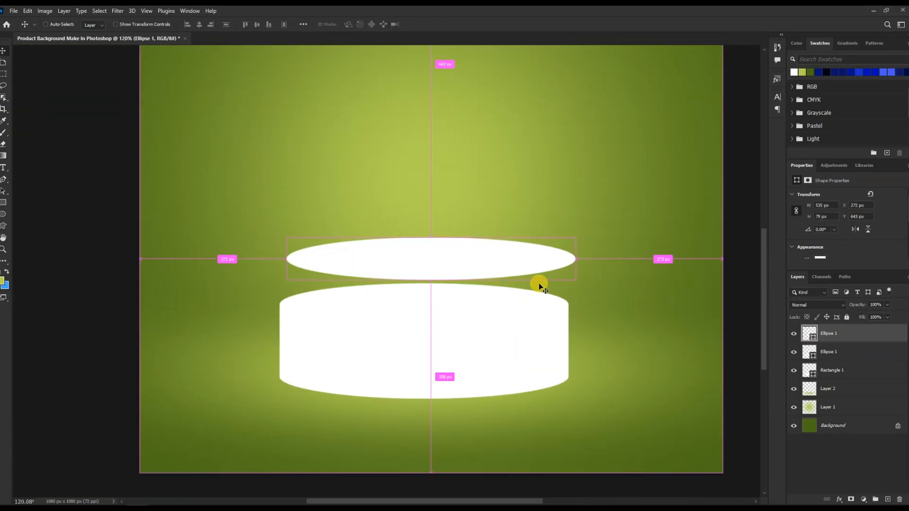
{"action": "key", "text": "ctrl+t"}
{"action": "key", "text": "Return"}
Set the duplicate ellipse's fill to a pasted light grey-beige colour.
{"action": "double_click", "coordinate": [807, 339]}
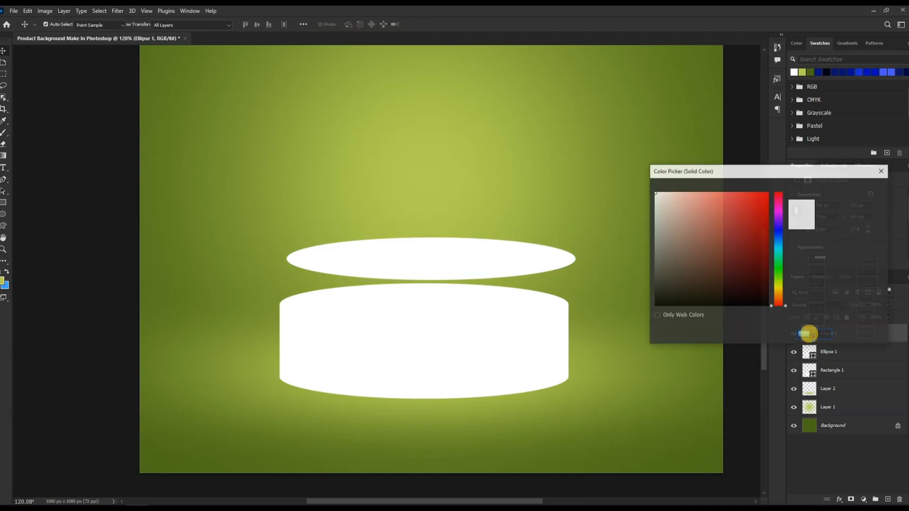
{"action": "key", "text": "ctrl+v"}
{"action": "key", "text": "Return"}
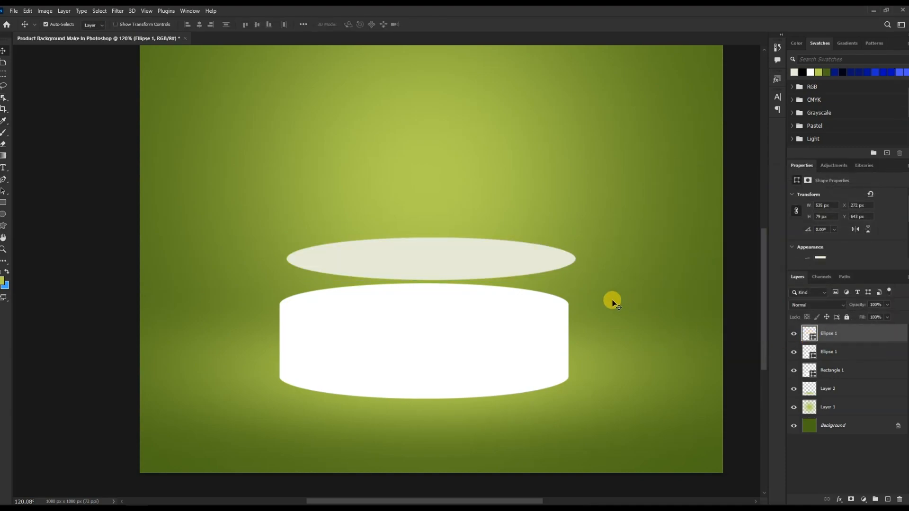
Move the grey ellipse onto the cylinder top and shrink it to about 510 × 75 px.
{"action": "left_click_drag", "start_coordinate": [486, 262], "coordinate": [483, 308]}
{"action": "key", "text": "ctrl+t"}
{"action": "left_click_drag", "start_coordinate": [568, 305], "coordinate": [567, 306]}
{"action": "left_click_drag", "start_coordinate": [293, 305], "coordinate": [288, 305]}
{"action": "key", "text": "Return"}
{"action": "left_click", "coordinate": [450, 327]}
{"action": "left_click", "coordinate": [480, 310]}
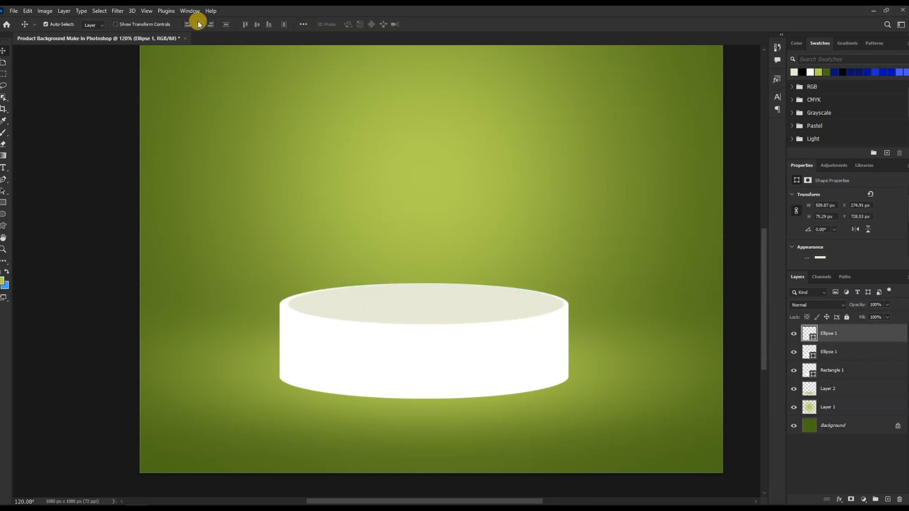
Apply a Gaussian Blur to the grey ellipse as a smart filter.
{"action": "left_click", "coordinate": [121, 14]}
{"action": "mouse_move", "coordinate": [151, 125]}
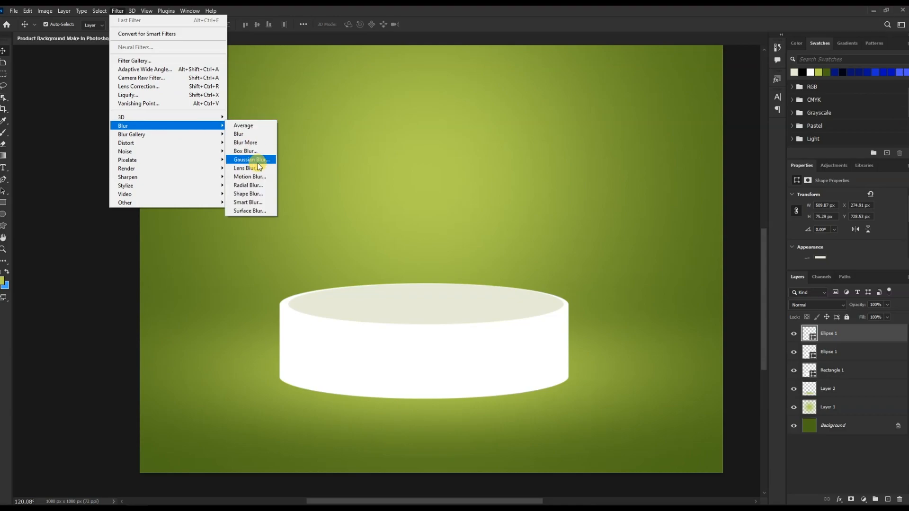
{"action": "left_click", "coordinate": [249, 161]}
{"action": "left_click", "coordinate": [462, 193]}
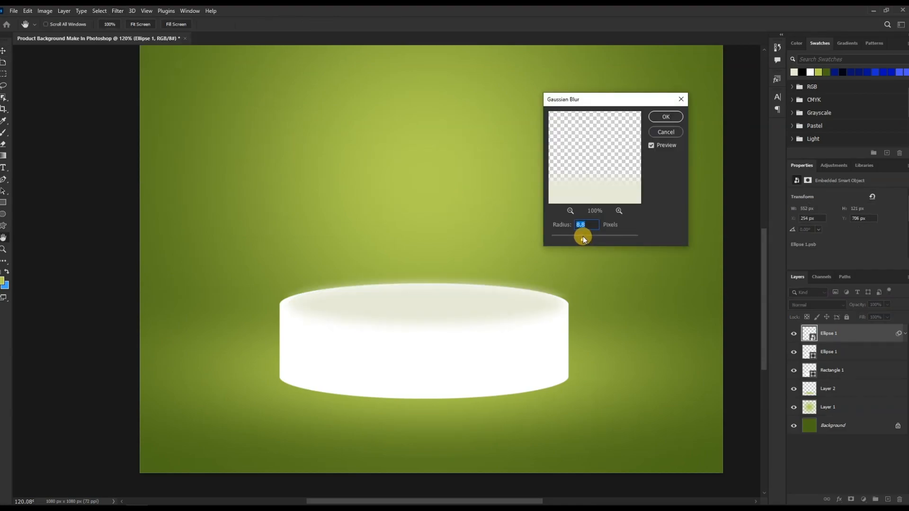
{"action": "mouse_move", "coordinate": [578, 237]}
{"action": "left_mouse_down"}
{"action": "mouse_move", "coordinate": [560, 240]}
{"action": "mouse_move", "coordinate": [586, 239]}
{"action": "left_mouse_up"}
{"action": "left_click", "coordinate": [658, 121]}
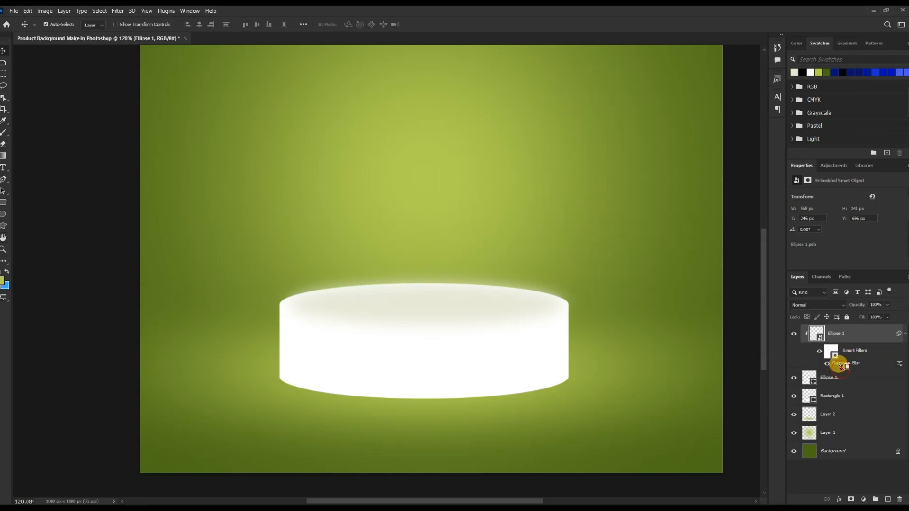
Reopen the ellipse's Gaussian Blur filter and set the radius to about 12.5 pixels.
{"action": "left_click", "coordinate": [828, 364]}
{"action": "double_click", "coordinate": [837, 363]}
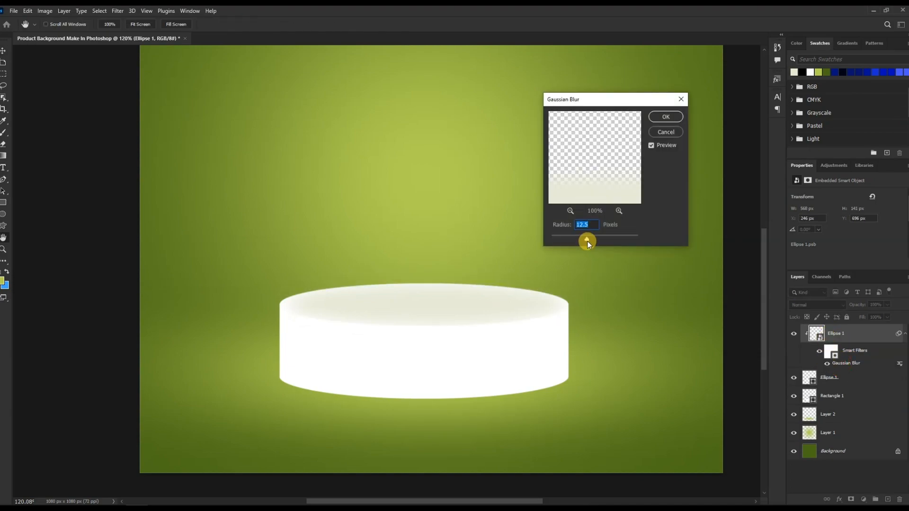
{"action": "left_click_drag", "start_coordinate": [577, 242], "coordinate": [591, 241]}
{"action": "left_click", "coordinate": [663, 116]}
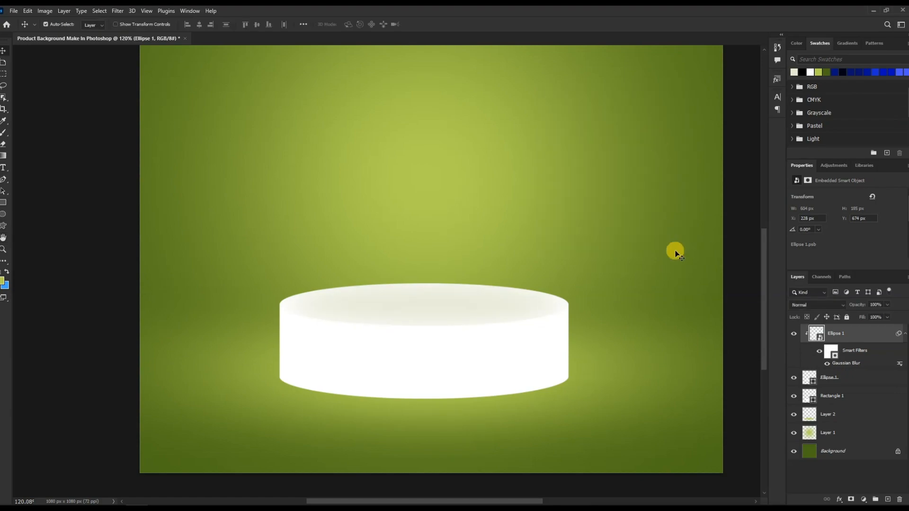
{"action": "left_click", "coordinate": [542, 367]}
{"action": "key", "text": "alt+Tab"}
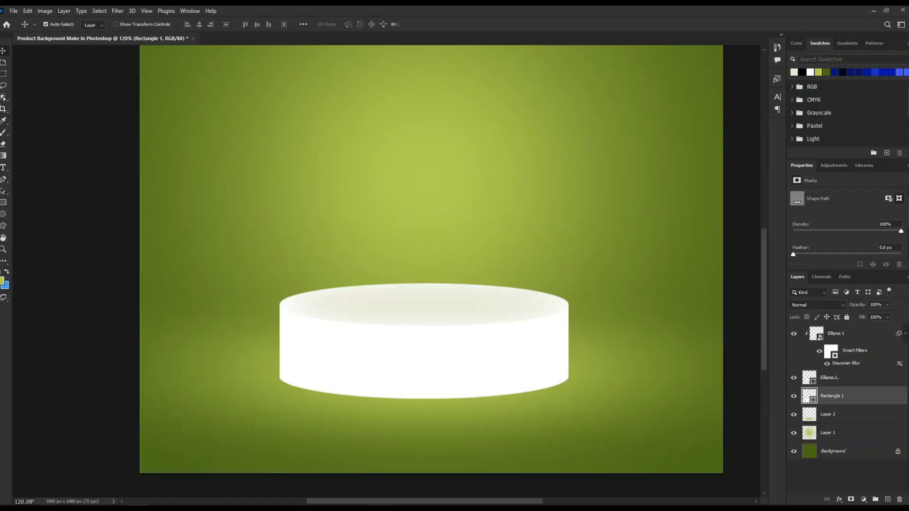
{"action": "key", "text": "ctrl+v"}
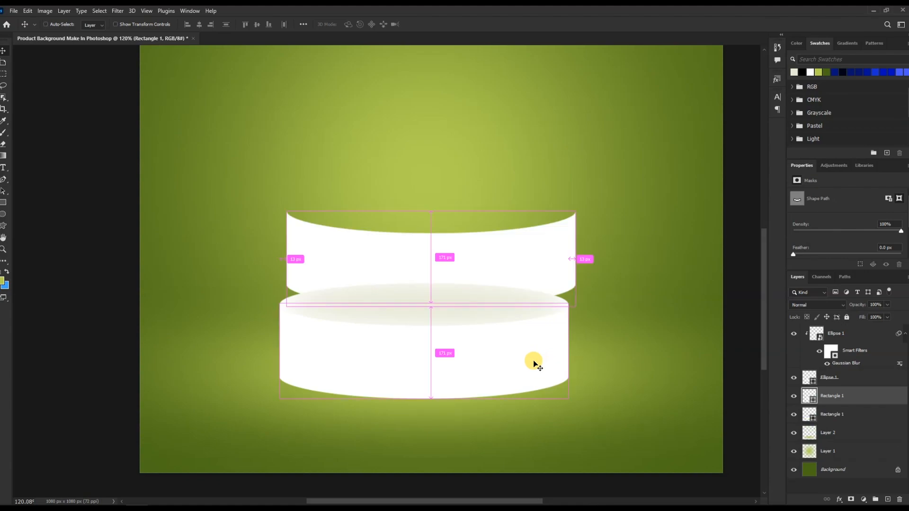
{"action": "left_click_drag", "start_coordinate": [515, 253], "coordinate": [505, 341]}
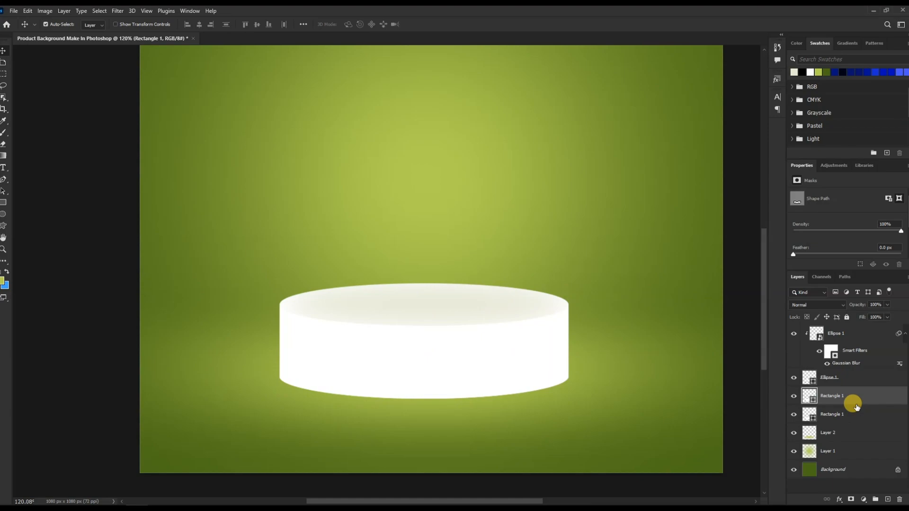
{"action": "left_click_drag", "start_coordinate": [499, 363], "coordinate": [505, 343]}
{"action": "key", "text": "ctrl+z"}
{"action": "key", "text": "ctrl+z"}
{"action": "key", "text": "ctrl+z"}
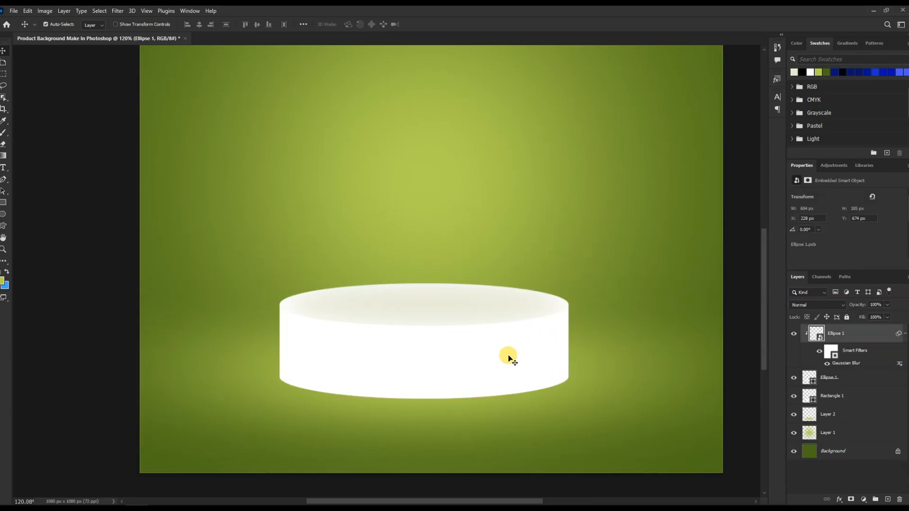
Duplicate the cylinder body layer and fill the copy with the grey sampled from the top ellipse.
{"action": "left_click", "coordinate": [859, 396]}
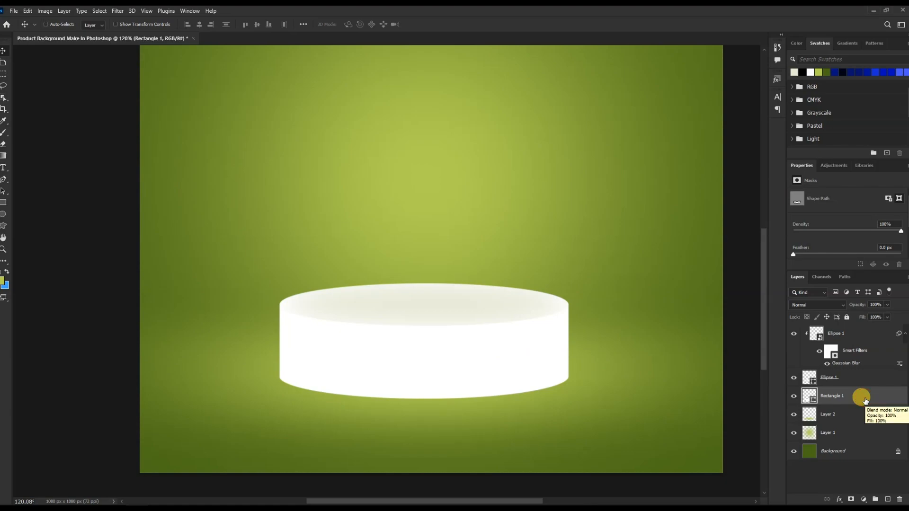
{"action": "key", "text": "ctrl+j"}
{"action": "double_click", "coordinate": [812, 401]}
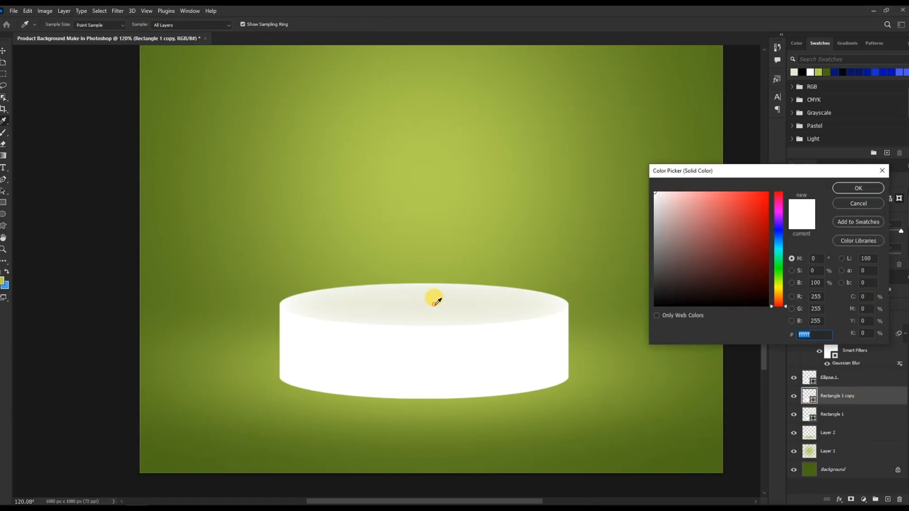
{"action": "left_click", "coordinate": [435, 298]}
{"action": "left_click", "coordinate": [854, 186]}
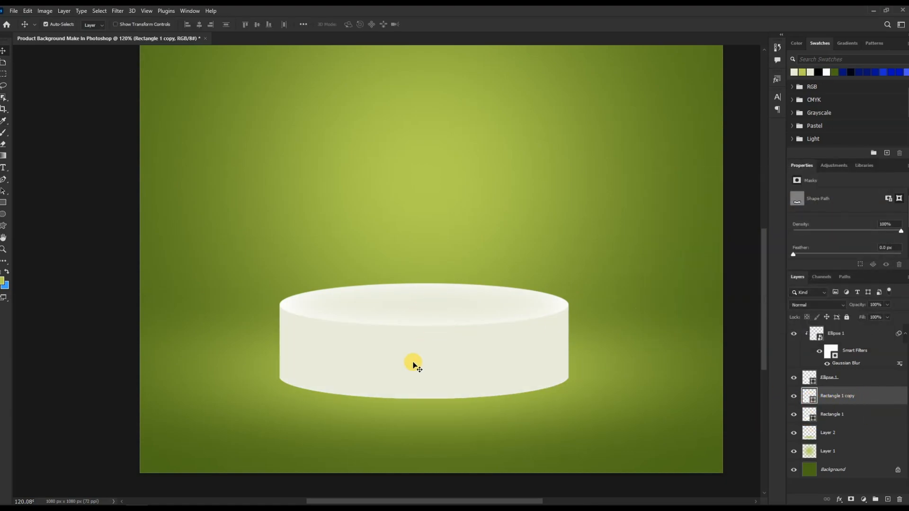
Free-transform the grey cylinder copy, nudging its top and bottom edges slightly.
{"action": "key", "text": "ctrl+t"}
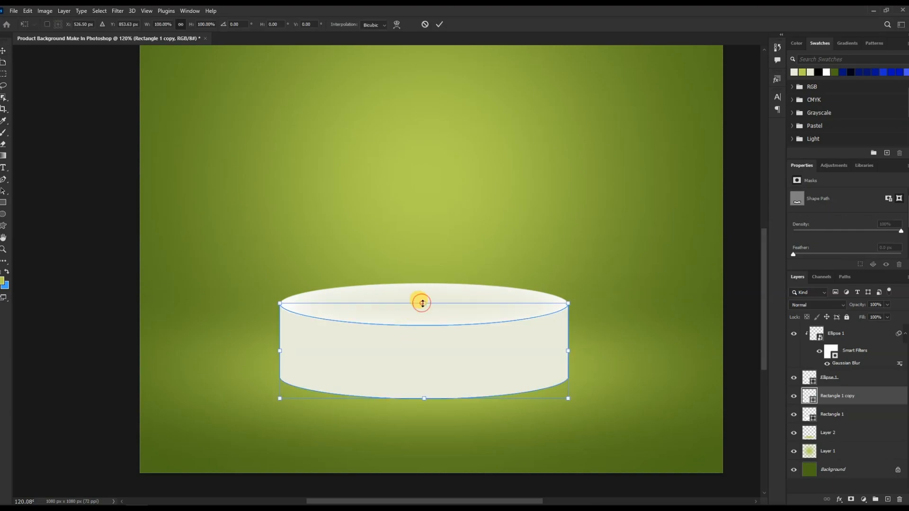
{"action": "left_click_drag", "start_coordinate": [423, 303], "coordinate": [422, 306]}
{"action": "left_click_drag", "start_coordinate": [422, 398], "coordinate": [425, 397]}
{"action": "key", "text": "Return"}
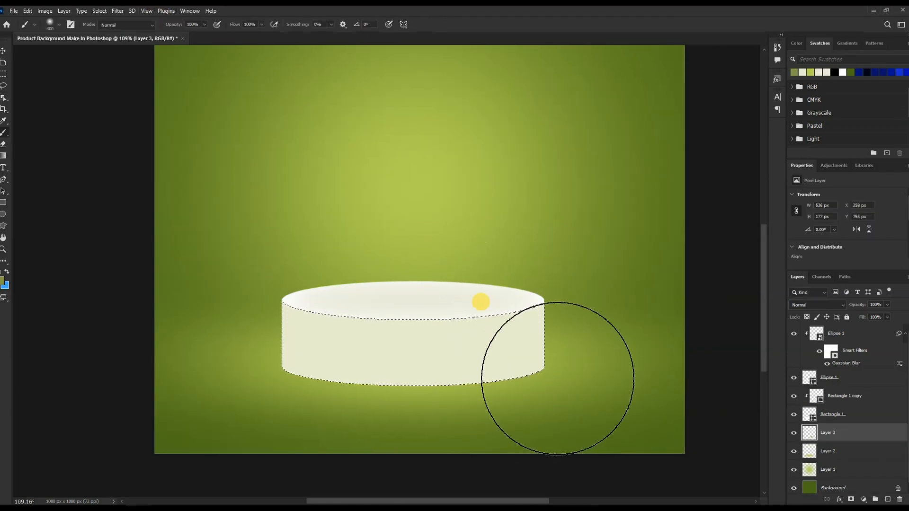
Undo the last action, then on a new layer paint a soft shade on the cylinder's right side at 39% opacity and deselect.
{"action": "key", "text": "ctrl+z"}
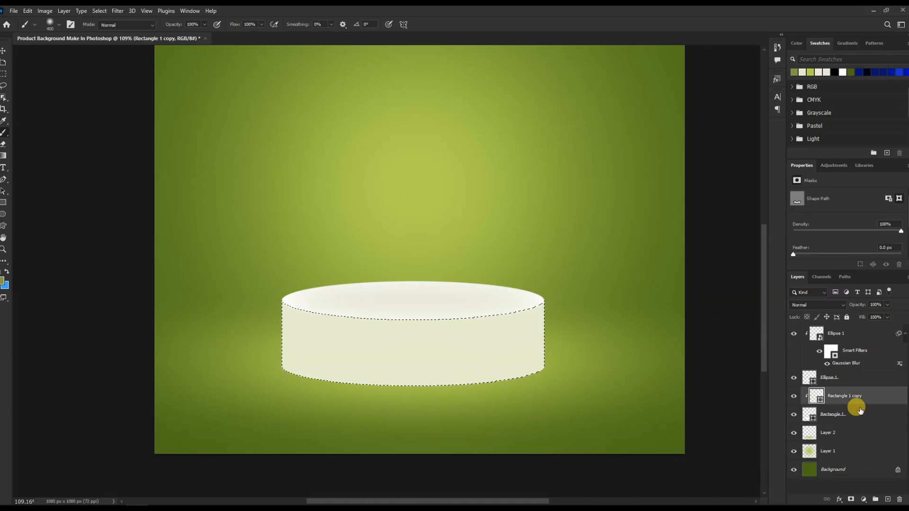
{"action": "key", "text": "ctrl+shift+alt+n"}
{"action": "left_click", "coordinate": [514, 331]}
{"action": "left_click", "coordinate": [888, 305]}
{"action": "left_click_drag", "start_coordinate": [889, 316], "coordinate": [864, 308]}
{"action": "key", "text": "ctrl+d"}
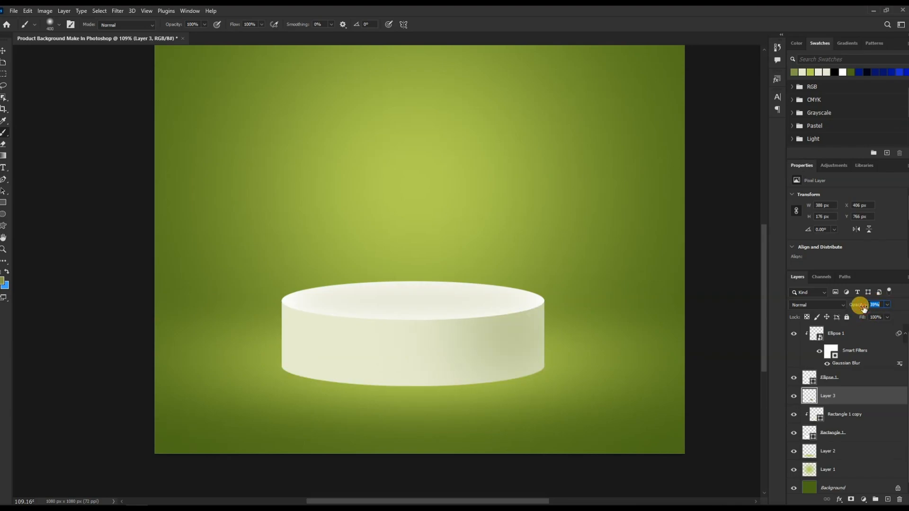
Duplicate the white top ellipse, move the copy to the cylinder's base and arrange it behind the cylinder body.
{"action": "left_click", "coordinate": [844, 377]}
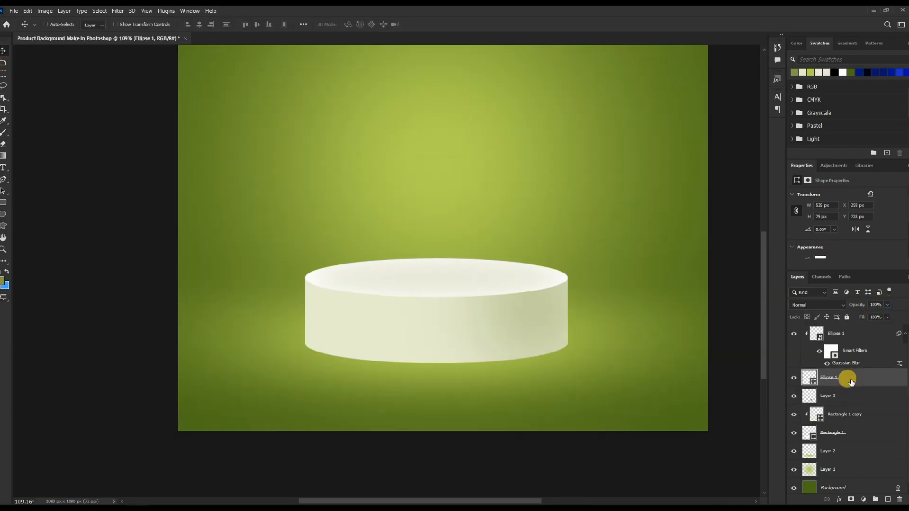
{"action": "left_click_drag", "start_coordinate": [563, 326], "coordinate": [566, 205]}
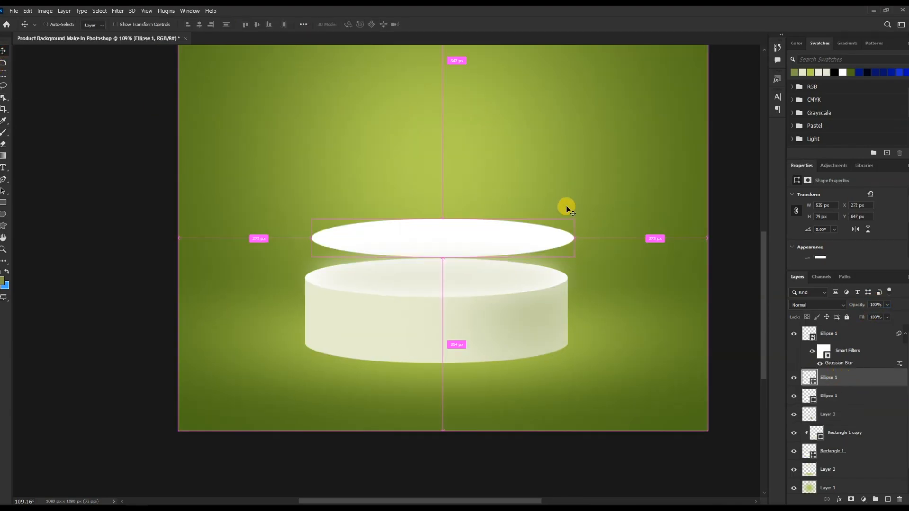
{"action": "key", "text": "ctrl+t"}
{"action": "left_click_drag", "start_coordinate": [487, 240], "coordinate": [476, 347]}
{"action": "left_click", "coordinate": [495, 345]}
{"action": "key", "text": "ctrl+bracketleft"}
{"action": "key", "text": "ctrl+bracketleft"}
{"action": "key", "text": "ctrl+bracketleft"}
{"action": "key", "text": "ctrl+bracketleft"}
{"action": "key", "text": "ctrl+bracketleft"}
{"action": "key", "text": "ctrl+bracketleft"}
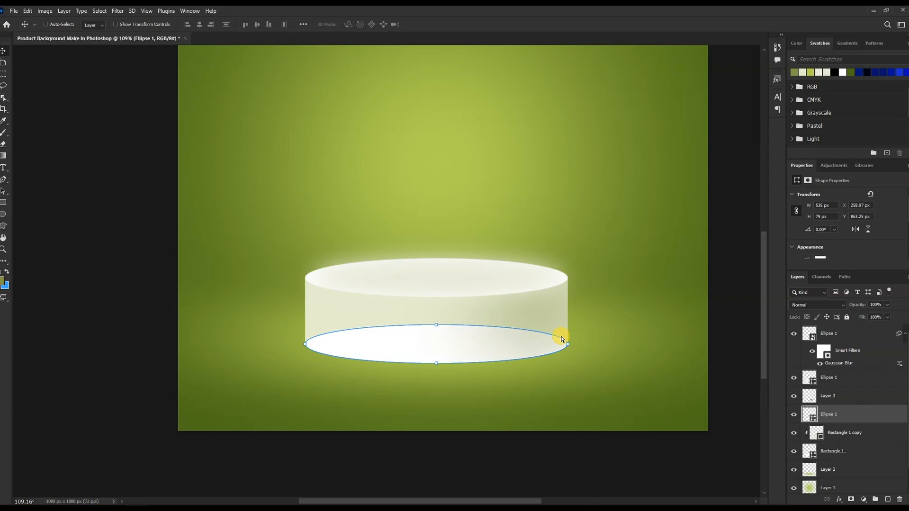
{"action": "key", "text": "ctrl+bracketright"}
{"action": "key", "text": "ctrl+bracketright"}
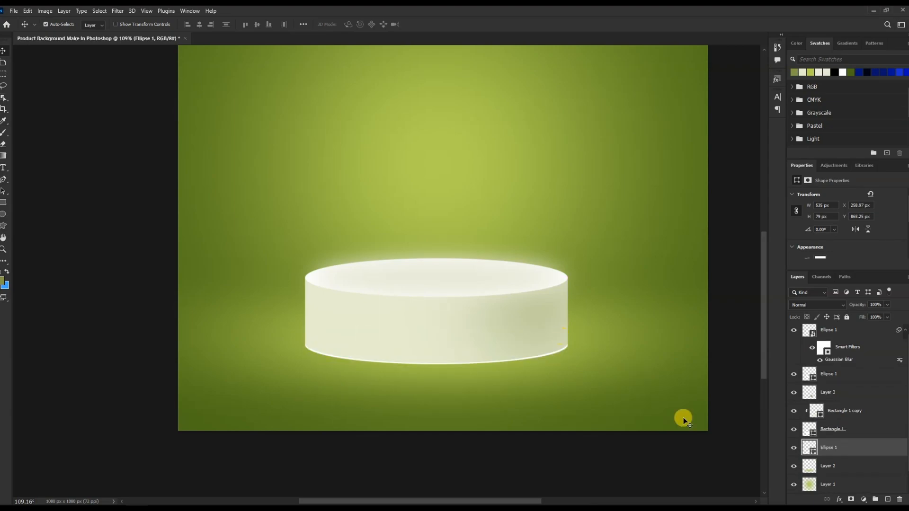
Fill the base ellipse with near-black 0d0d0d and apply the last Gaussian Blur to soften it into a shadow.
{"action": "double_click", "coordinate": [809, 449]}
{"action": "left_click_drag", "start_coordinate": [682, 290], "coordinate": [655, 300]}
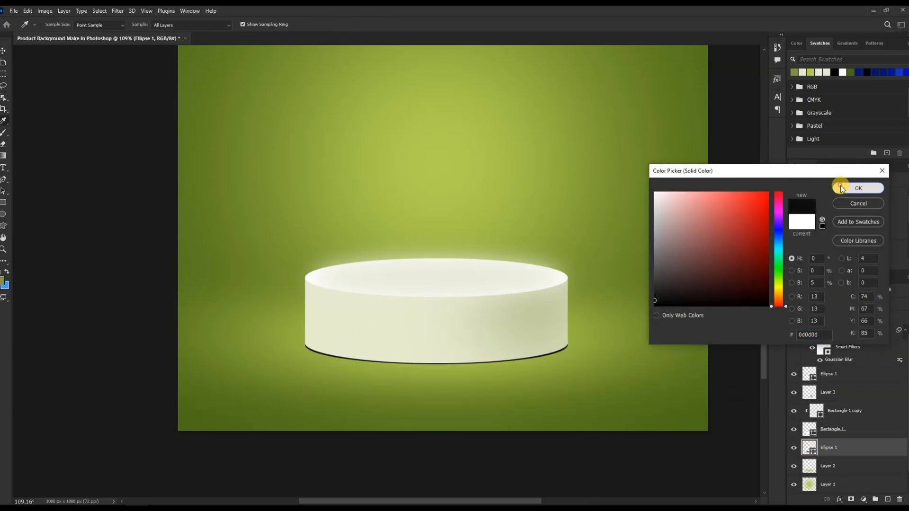
{"action": "left_click", "coordinate": [857, 187]}
{"action": "left_click", "coordinate": [117, 11]}
{"action": "left_click", "coordinate": [137, 18]}
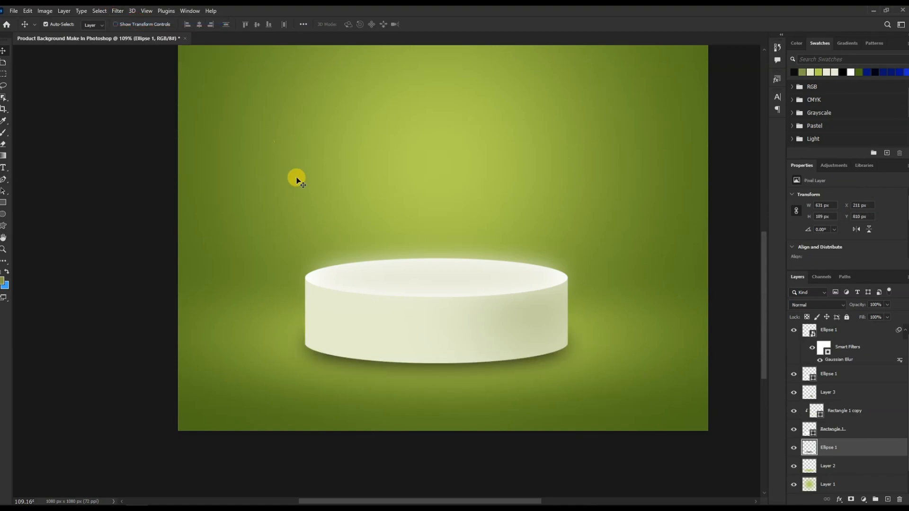
Warp the shadow with the Cylinder warp preset so it curves under the podium base.
{"action": "key", "text": "ctrl+t"}
{"action": "left_click_drag", "start_coordinate": [586, 344], "coordinate": [598, 344]}
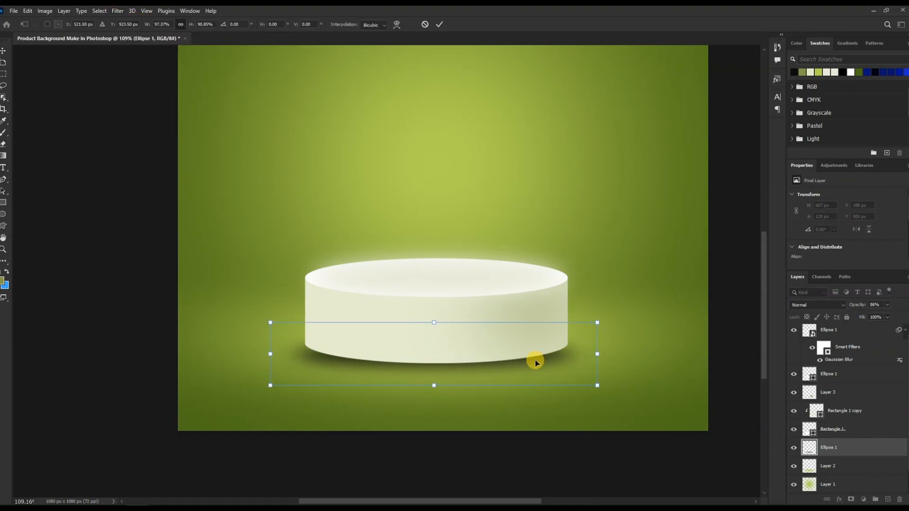
{"action": "left_click", "coordinate": [397, 25]}
{"action": "left_click", "coordinate": [204, 23]}
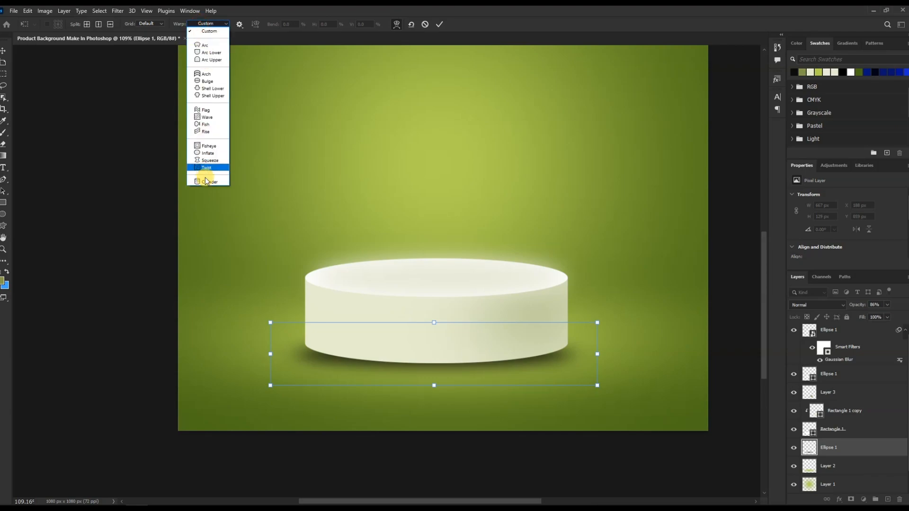
{"action": "left_click", "coordinate": [205, 181]}
{"action": "left_click_drag", "start_coordinate": [433, 399], "coordinate": [433, 335]}
{"action": "left_click_drag", "start_coordinate": [598, 322], "coordinate": [576, 313]}
{"action": "left_click_drag", "start_coordinate": [271, 386], "coordinate": [299, 366]}
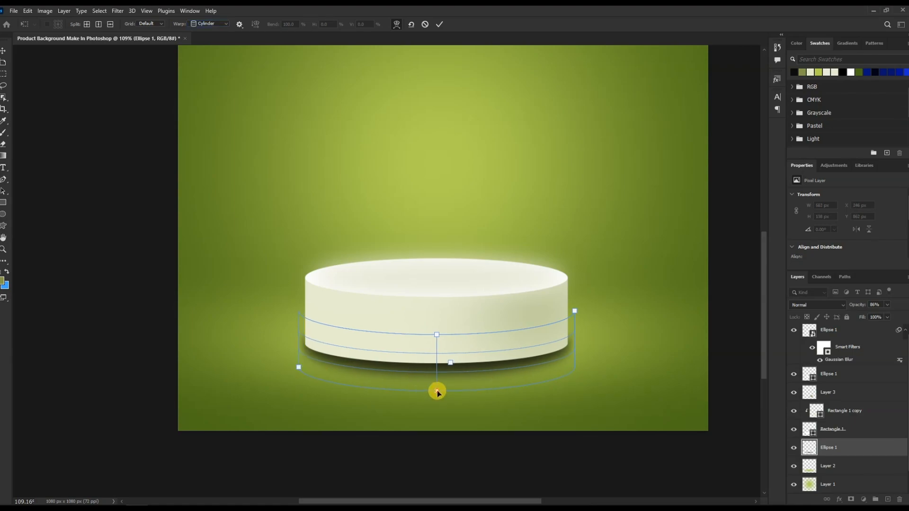
{"action": "left_click_drag", "start_coordinate": [437, 392], "coordinate": [436, 380]}
{"action": "left_click_drag", "start_coordinate": [573, 312], "coordinate": [571, 313]}
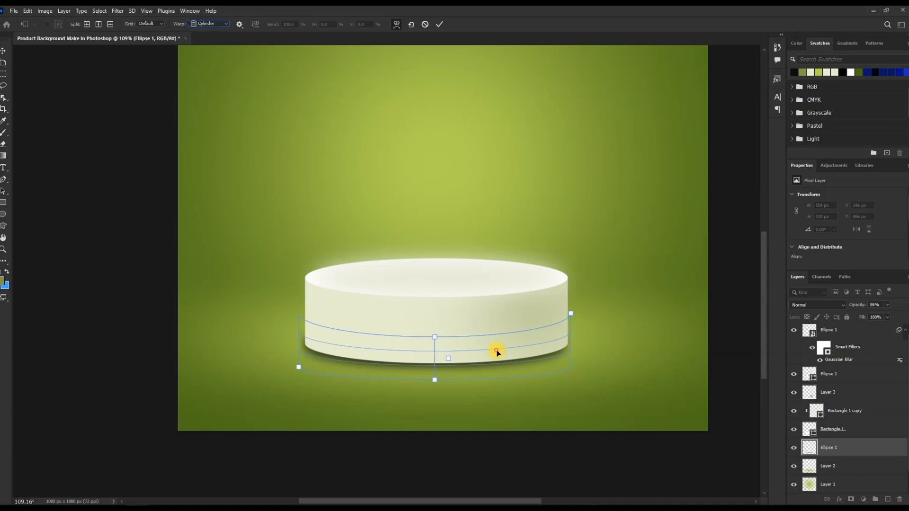
{"action": "left_click", "coordinate": [439, 24]}
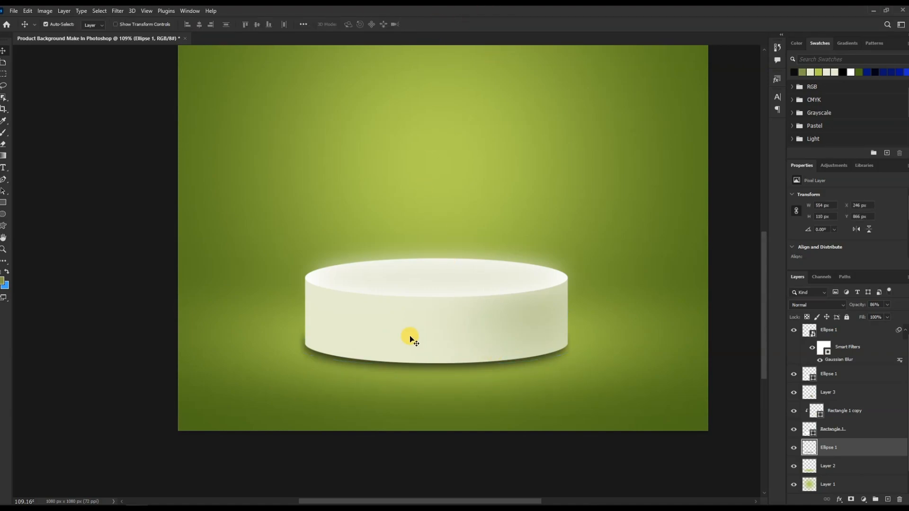
Lower the shadow layer's opacity and nudge it slightly into place.
{"action": "scroll", "coordinate": [410, 339], "scroll_direction": "down", "scroll_amount": 2}
{"action": "left_click_drag", "start_coordinate": [864, 308], "coordinate": [857, 310]}
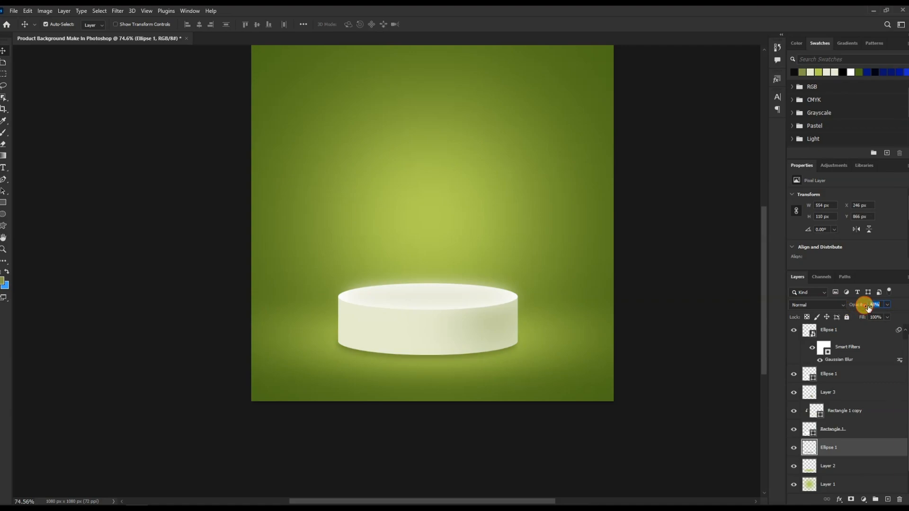
{"action": "left_click", "coordinate": [662, 339]}
{"action": "scroll", "coordinate": [442, 307], "scroll_direction": "up", "scroll_amount": 5}
{"action": "mouse_move", "coordinate": [546, 275]}
{"action": "left_mouse_down"}
{"action": "mouse_move", "coordinate": [552, 261]}
{"action": "mouse_move", "coordinate": [547, 281]}
{"action": "left_mouse_up"}
Select all the podium and shadow layers and merge them into one layer.
{"action": "left_click", "coordinate": [805, 371], "text": "alt"}
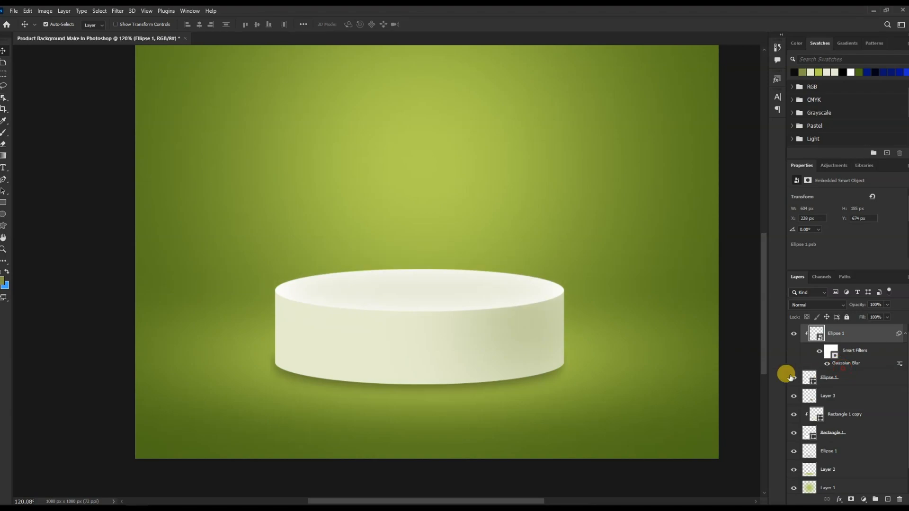
{"action": "scroll", "coordinate": [476, 365], "scroll_direction": "down", "scroll_amount": 3}
{"action": "scroll", "coordinate": [467, 369], "scroll_direction": "up", "scroll_amount": 3}
{"action": "scroll", "coordinate": [840, 364], "scroll_direction": "down", "scroll_amount": 1}
{"action": "left_click", "coordinate": [866, 432], "text": "shift"}
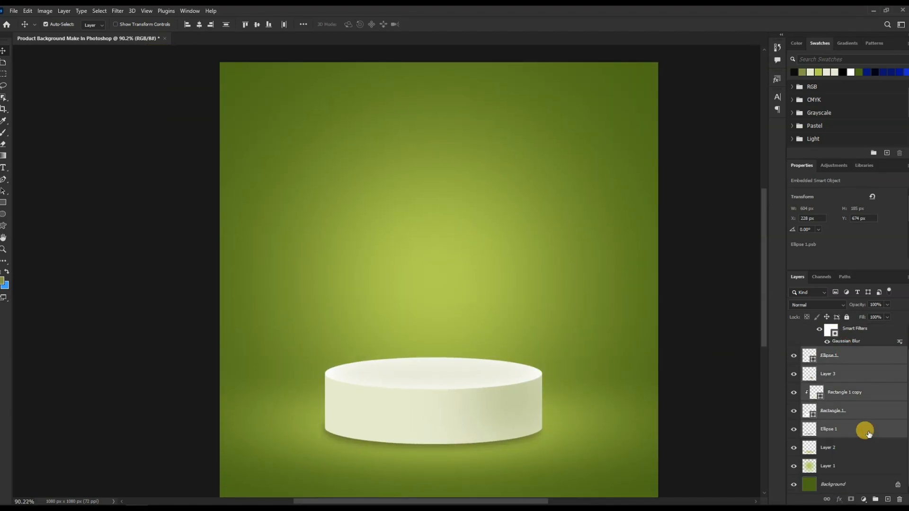
{"action": "scroll", "coordinate": [871, 393], "scroll_direction": "up", "scroll_amount": 1}
{"action": "key", "text": "ctrl+e"}
{"action": "left_click", "coordinate": [795, 334]}
{"action": "left_click", "coordinate": [795, 334]}
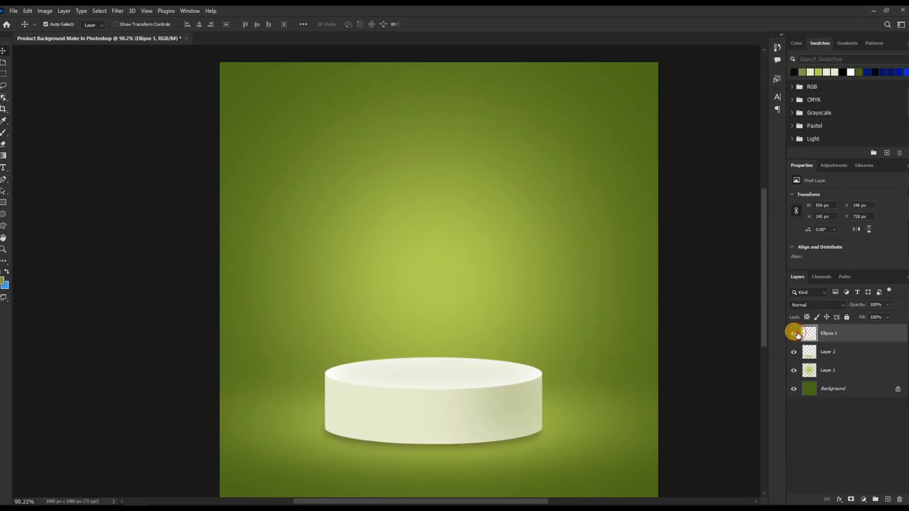
On a new layer, draw a circle about 659 px wide above the podium with the Ellipse tool.
{"action": "left_click", "coordinate": [889, 500]}
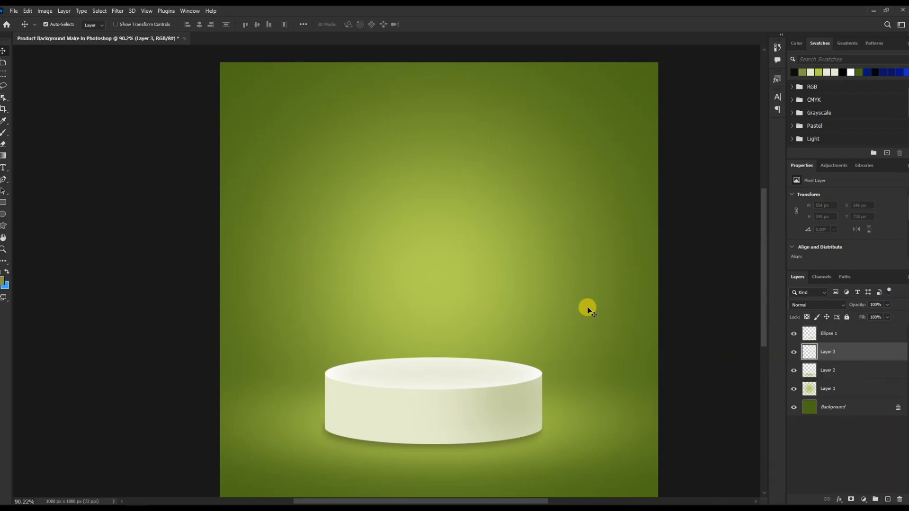
{"action": "left_click", "coordinate": [3, 203]}
{"action": "left_click", "coordinate": [3, 214]}
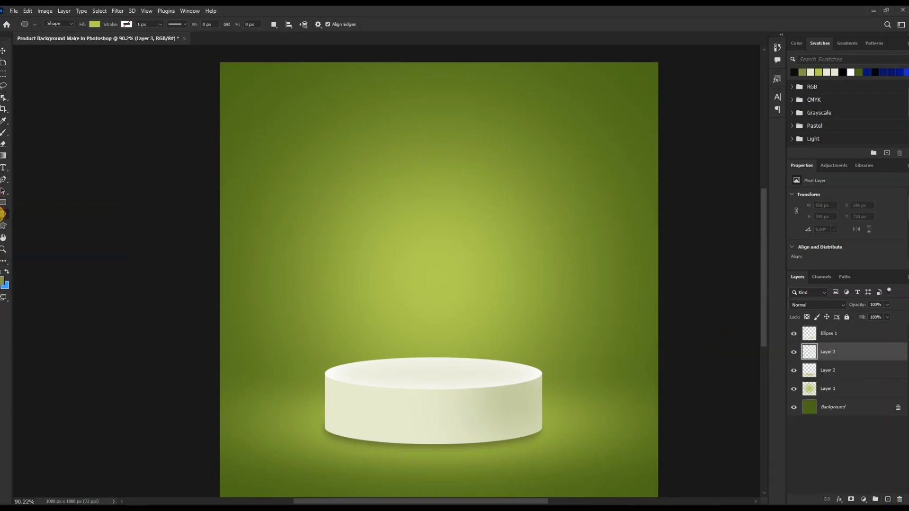
{"action": "left_click_drag", "start_coordinate": [332, 185], "coordinate": [562, 381]}
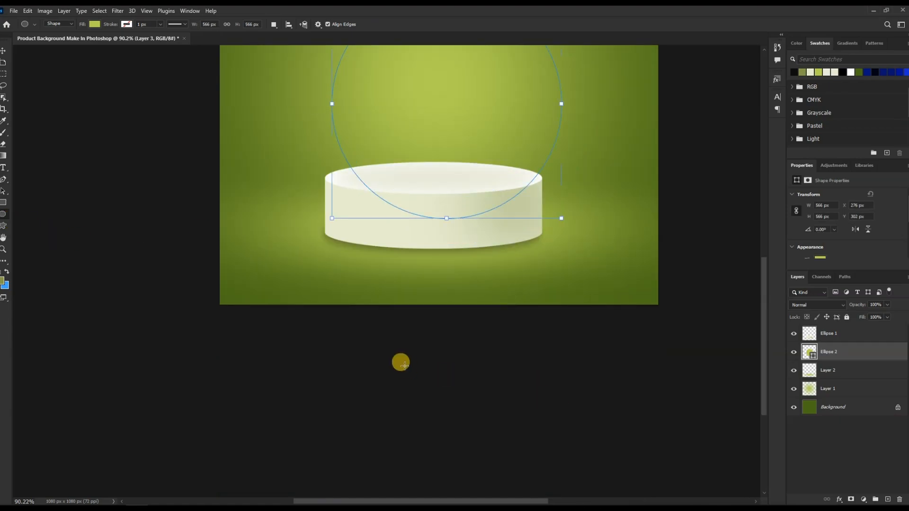
{"action": "scroll", "coordinate": [368, 283], "scroll_direction": "up", "scroll_amount": 3}
{"action": "left_click_drag", "start_coordinate": [333, 281], "coordinate": [300, 283]}
Set the circle to no fill with a 13 px stroke.
{"action": "left_click", "coordinate": [94, 24]}
{"action": "left_click", "coordinate": [41, 43]}
{"action": "left_click", "coordinate": [142, 24]}
{"action": "type", "text": "10"}
{"action": "key", "text": "Return"}
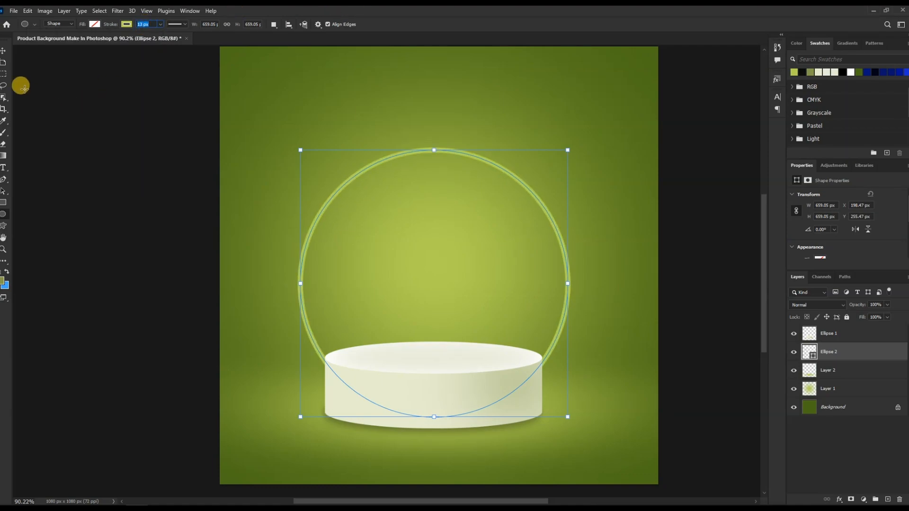
Duplicate the ring layer in place.
{"action": "left_click", "coordinate": [3, 51]}
{"action": "left_click", "coordinate": [104, 222]}
{"action": "scroll", "coordinate": [417, 238], "scroll_direction": "up", "scroll_amount": 4}
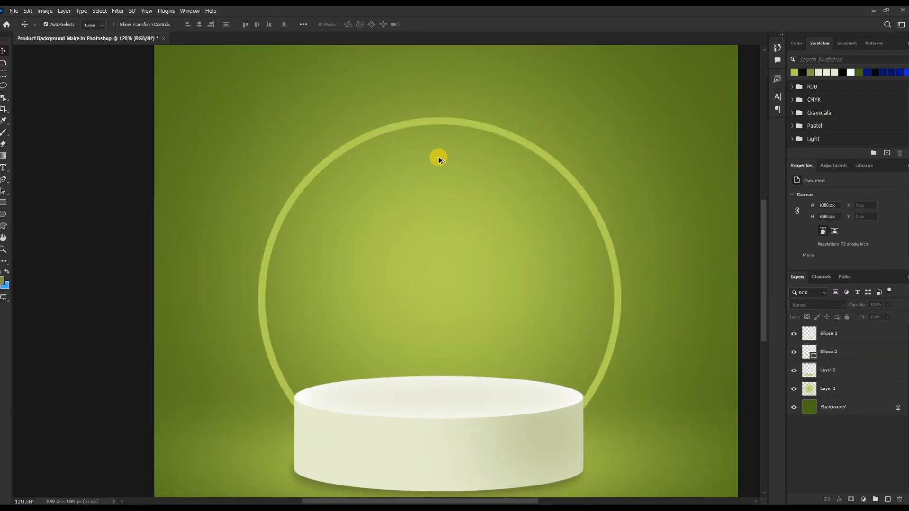
{"action": "left_click", "coordinate": [435, 122]}
{"action": "left_click_drag", "start_coordinate": [436, 124], "coordinate": [431, 154]}
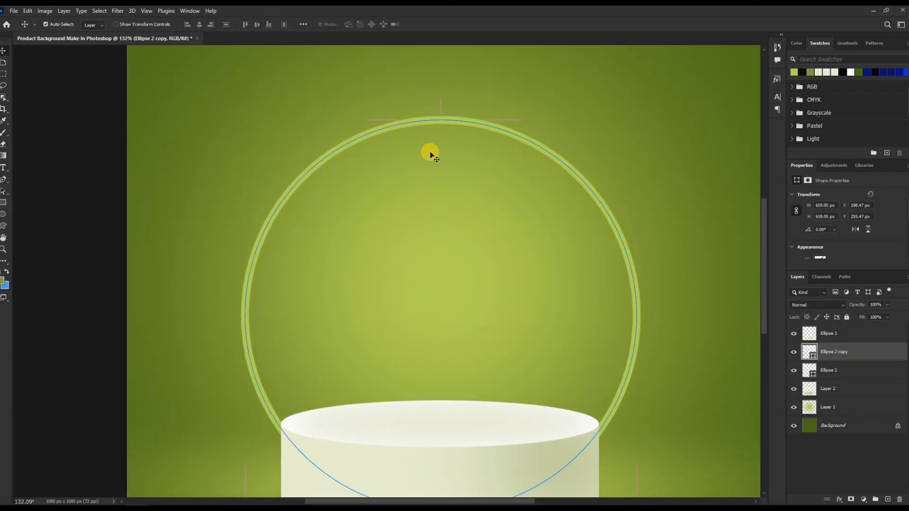
Nudge the ring copy's top edge down slightly and set its shape colour to cbe762.
{"action": "key", "text": "ctrl+t"}
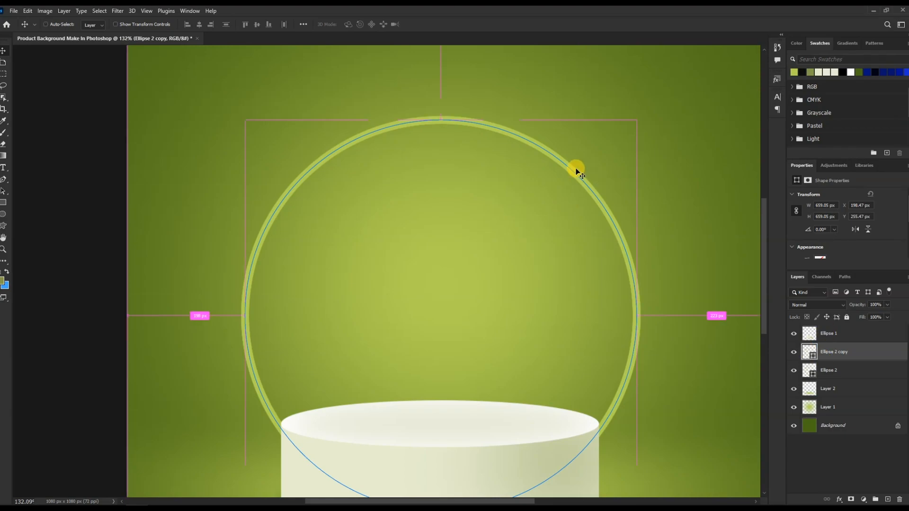
{"action": "mouse_move", "coordinate": [441, 120]}
{"action": "left_mouse_down"}
{"action": "mouse_move", "coordinate": [444, 134]}
{"action": "mouse_move", "coordinate": [441, 122]}
{"action": "left_mouse_up"}
{"action": "key", "text": "Return"}
{"action": "double_click", "coordinate": [809, 352]}
{"action": "left_click", "coordinate": [720, 207]}
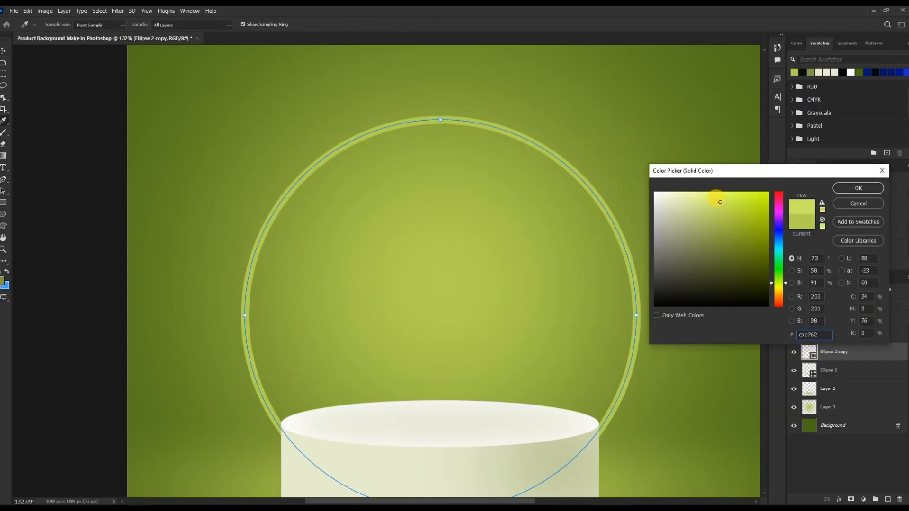
{"action": "left_click", "coordinate": [858, 188]}
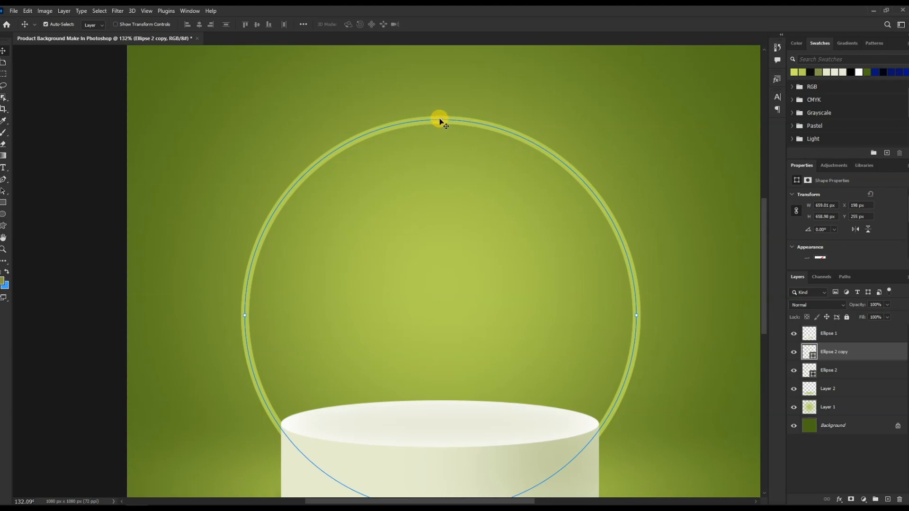
Set the ring copy's stroke to a light yellow-green recently used swatch.
{"action": "scroll", "coordinate": [852, 232], "scroll_direction": "down", "scroll_amount": 1}
{"action": "left_click", "coordinate": [824, 242]}
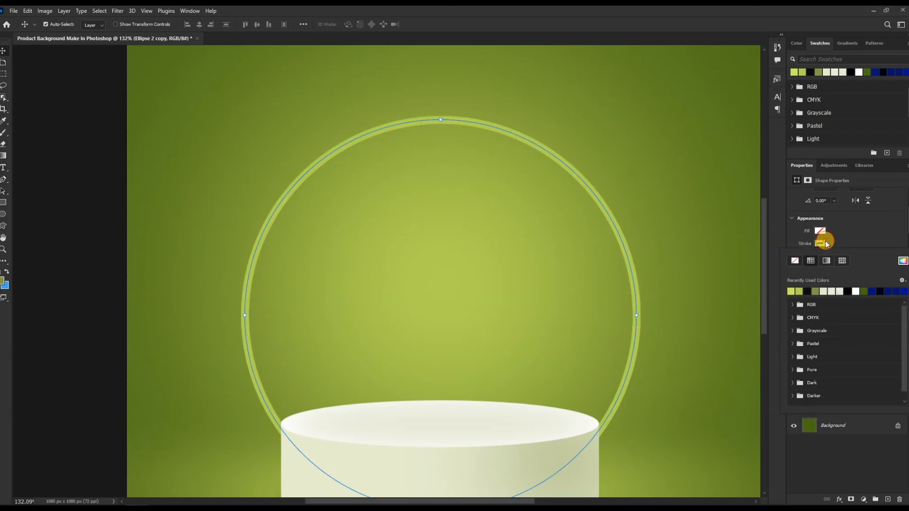
{"action": "left_click", "coordinate": [793, 290]}
{"action": "left_click", "coordinate": [477, 122]}
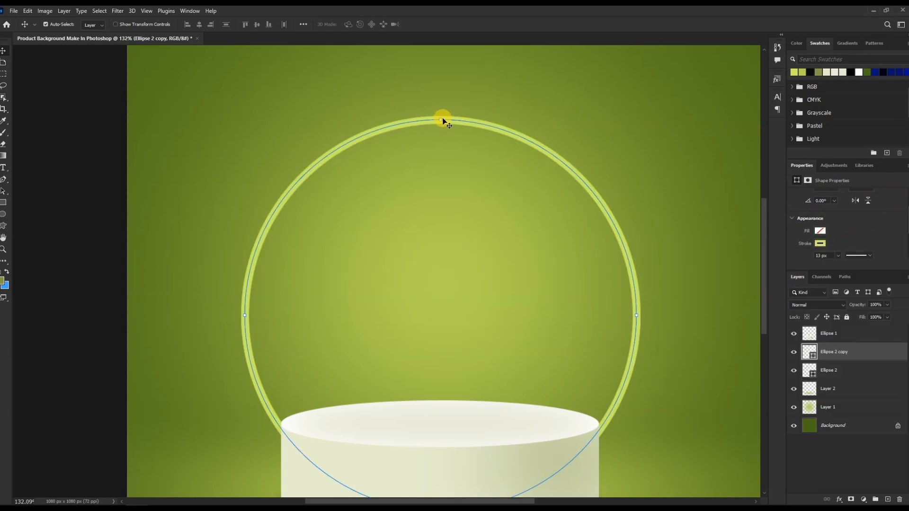
Scale the ring copy down to about 98% so it sits centred inside the glowing outer ring.
{"action": "key", "text": "ctrl+t"}
{"action": "left_click_drag", "start_coordinate": [442, 120], "coordinate": [441, 124]}
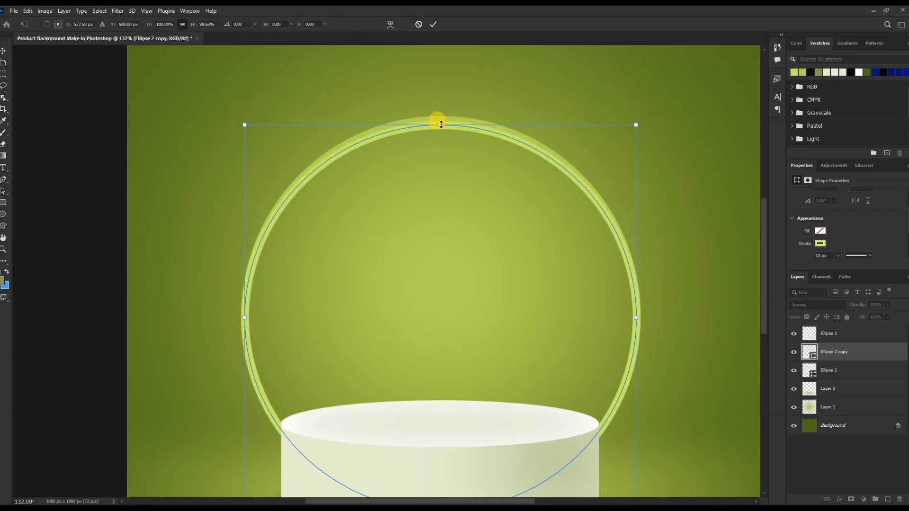
{"action": "left_click_drag", "start_coordinate": [637, 320], "coordinate": [634, 321]}
{"action": "left_click_drag", "start_coordinate": [247, 320], "coordinate": [251, 316]}
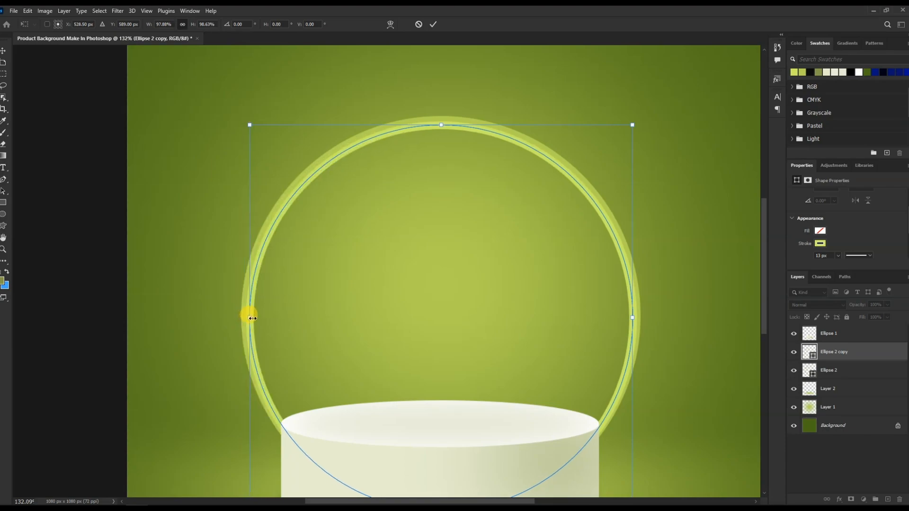
{"action": "key", "text": "Return"}
{"action": "scroll", "coordinate": [623, 342], "scroll_direction": "down", "scroll_amount": 2}
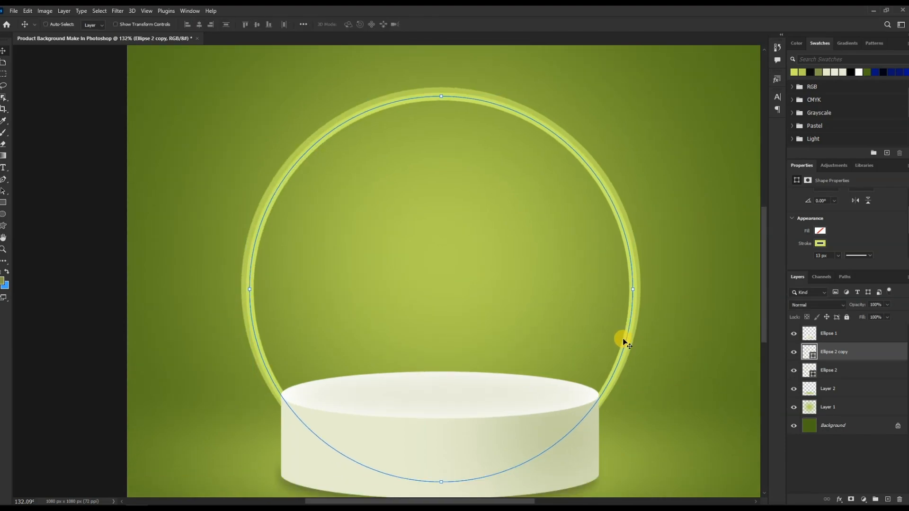
{"action": "key", "text": "ctrl+t"}
{"action": "left_click_drag", "start_coordinate": [440, 483], "coordinate": [442, 478]}
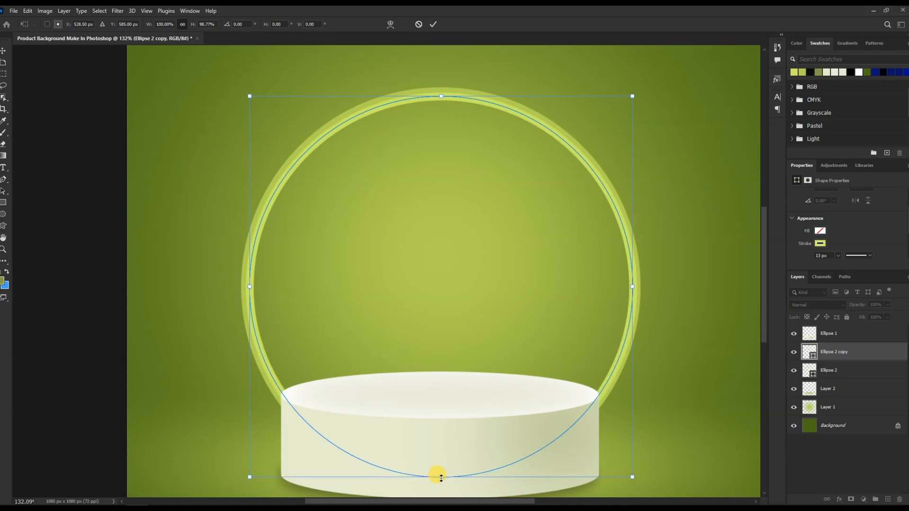
{"action": "key", "text": "Return"}
Set the inner ring copy's stroke to the second yellow-green recently used swatch.
{"action": "scroll", "coordinate": [298, 259], "scroll_direction": "down", "scroll_amount": 2}
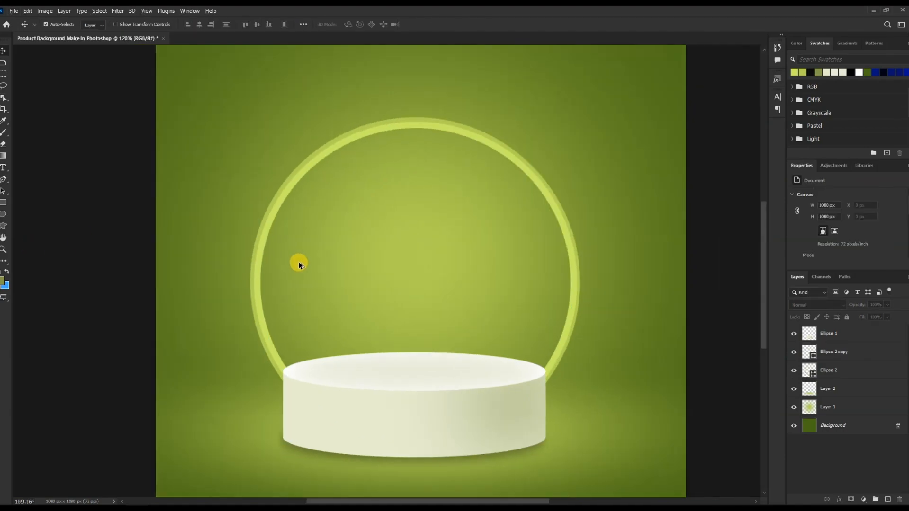
{"action": "scroll", "coordinate": [284, 208], "scroll_direction": "up", "scroll_amount": 1}
{"action": "left_click", "coordinate": [820, 244]}
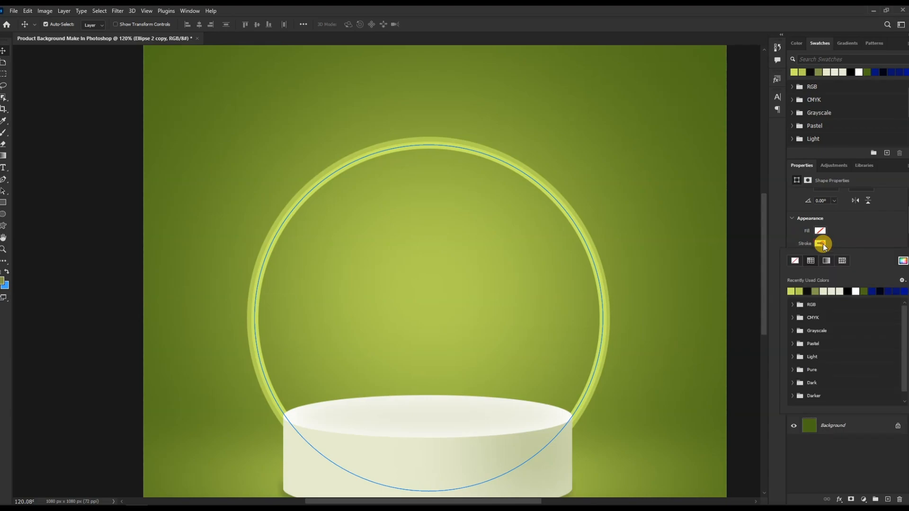
{"action": "left_click", "coordinate": [800, 290]}
{"action": "left_click", "coordinate": [851, 232]}
Select the outer ring layer Ellipse 2 and set its stroke to the same yellow-green swatch.
{"action": "double_click", "coordinate": [813, 374]}
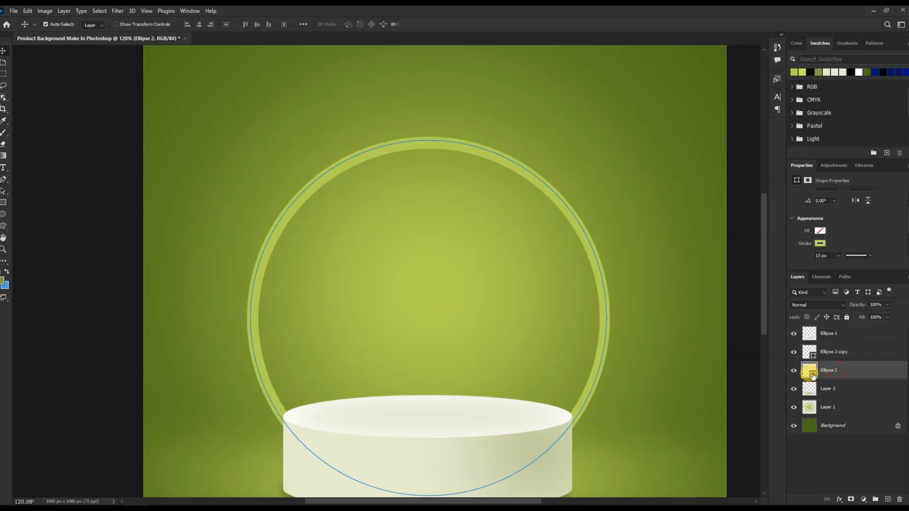
{"action": "left_click", "coordinate": [858, 188]}
{"action": "left_click", "coordinate": [820, 243]}
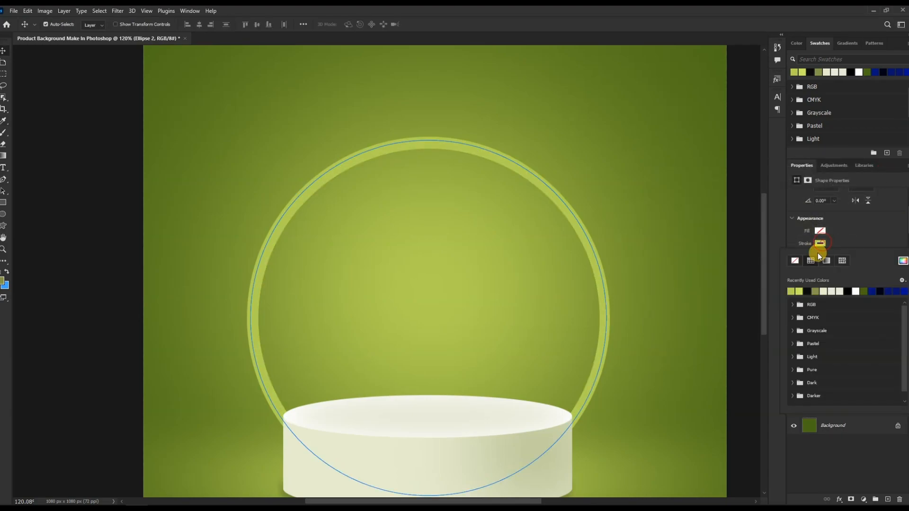
{"action": "left_click", "coordinate": [800, 290]}
{"action": "left_click", "coordinate": [677, 218]}
{"action": "left_click", "coordinate": [740, 211]}
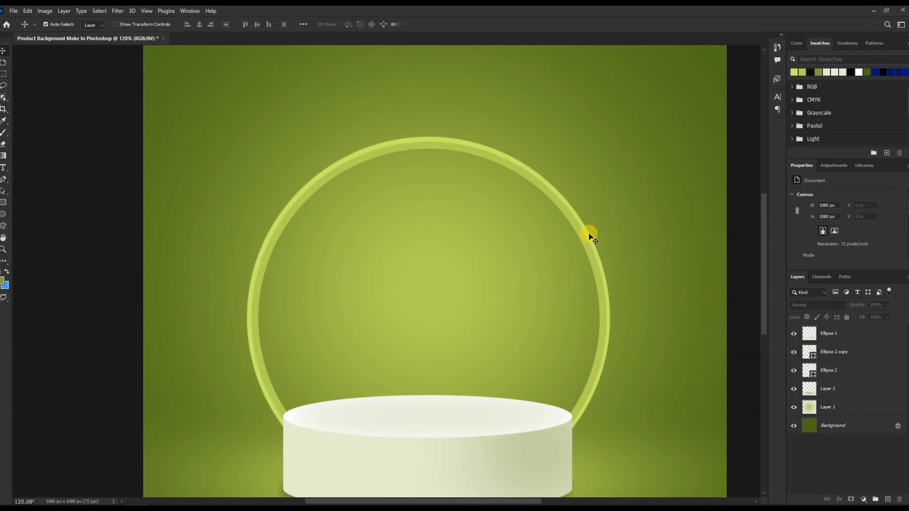
Rotate the placed palm leaf about -42° and move it to the left of the podium behind the ring.
{"action": "scroll", "coordinate": [589, 233], "scroll_direction": "down", "scroll_amount": 3}
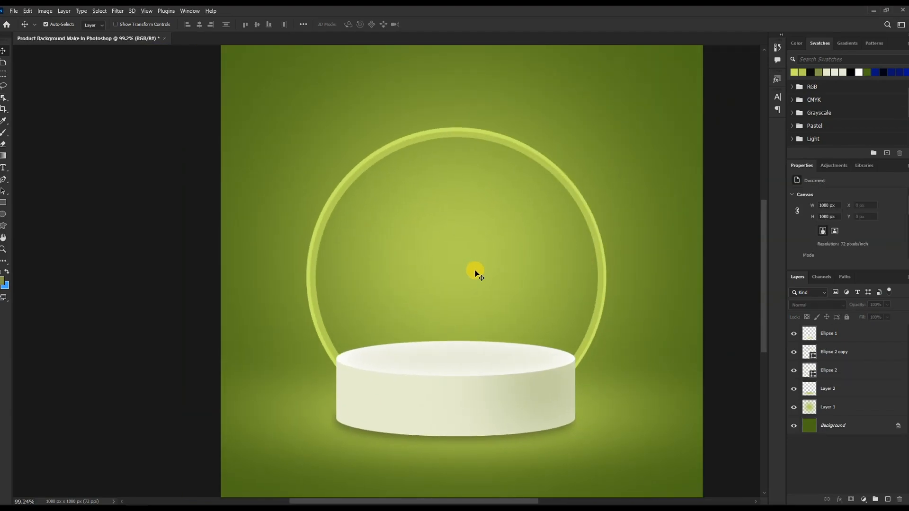
{"action": "left_click", "coordinate": [842, 350]}
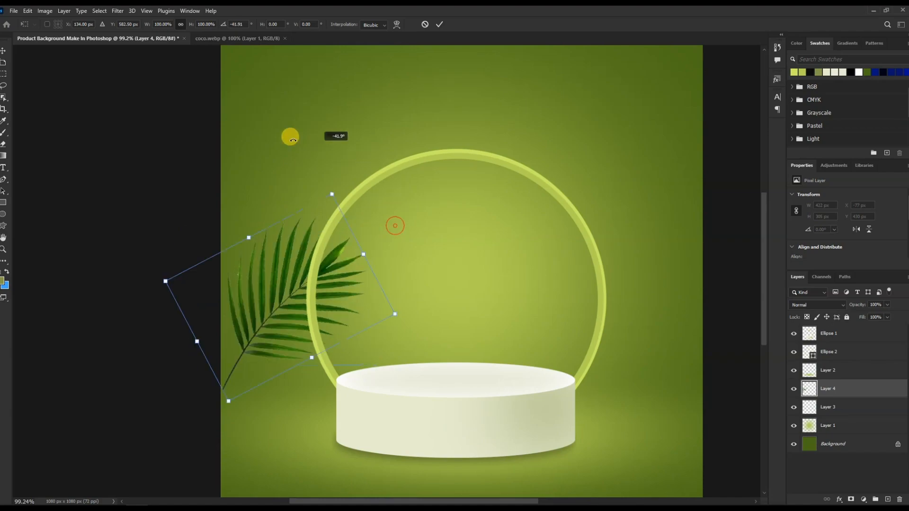
{"action": "left_click_drag", "start_coordinate": [290, 136], "coordinate": [171, 155]}
{"action": "left_click_drag", "start_coordinate": [294, 314], "coordinate": [335, 334]}
{"action": "key", "text": "Return"}
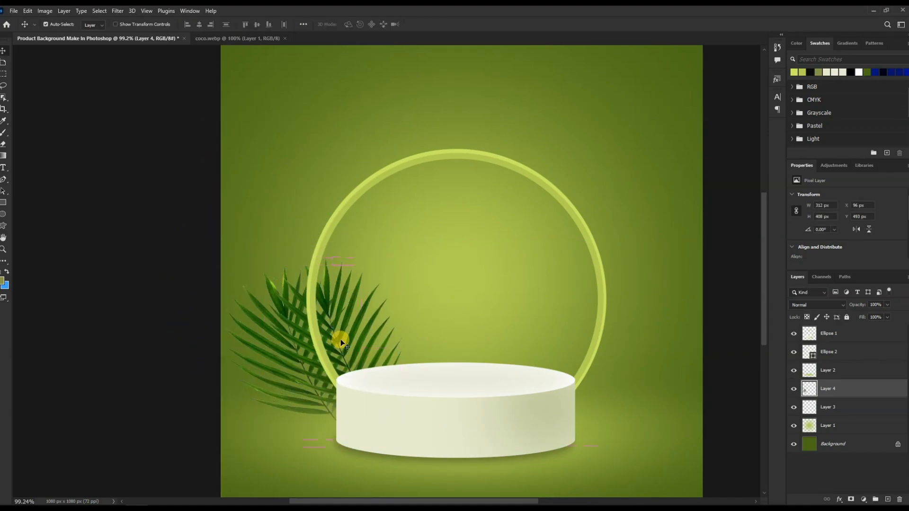
Transform a duplicate palm leaf, rotating it more upright behind the ring's left edge.
{"action": "key", "text": "ctrl+t"}
{"action": "left_click_drag", "start_coordinate": [333, 260], "coordinate": [332, 226]}
{"action": "left_click_drag", "start_coordinate": [414, 217], "coordinate": [441, 247]}
{"action": "key", "text": "Return"}
Rotate the lower palm leaf and shift it down so the two leaves fan out beside the podium.
{"action": "left_click", "coordinate": [285, 353]}
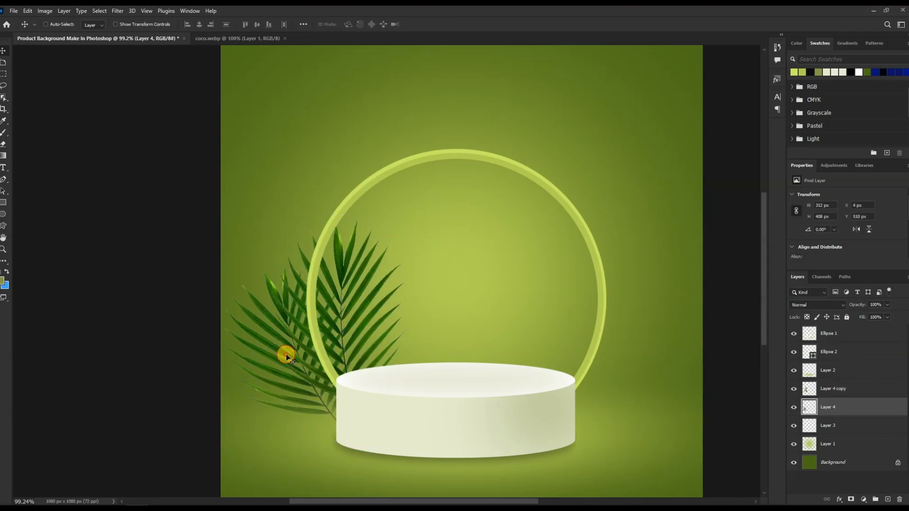
{"action": "key", "text": "ctrl+t"}
{"action": "left_click_drag", "start_coordinate": [377, 258], "coordinate": [310, 249]}
{"action": "left_click_drag", "start_coordinate": [273, 324], "coordinate": [271, 348]}
{"action": "key", "text": "Return"}
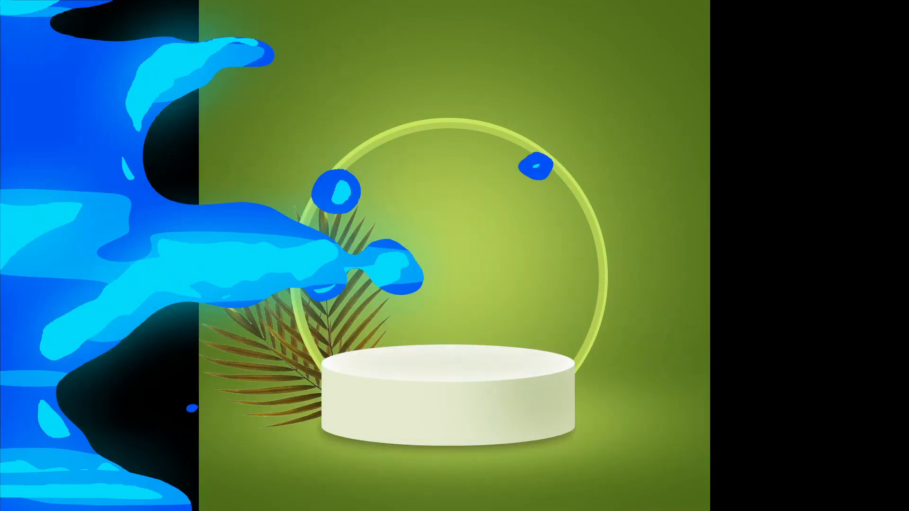